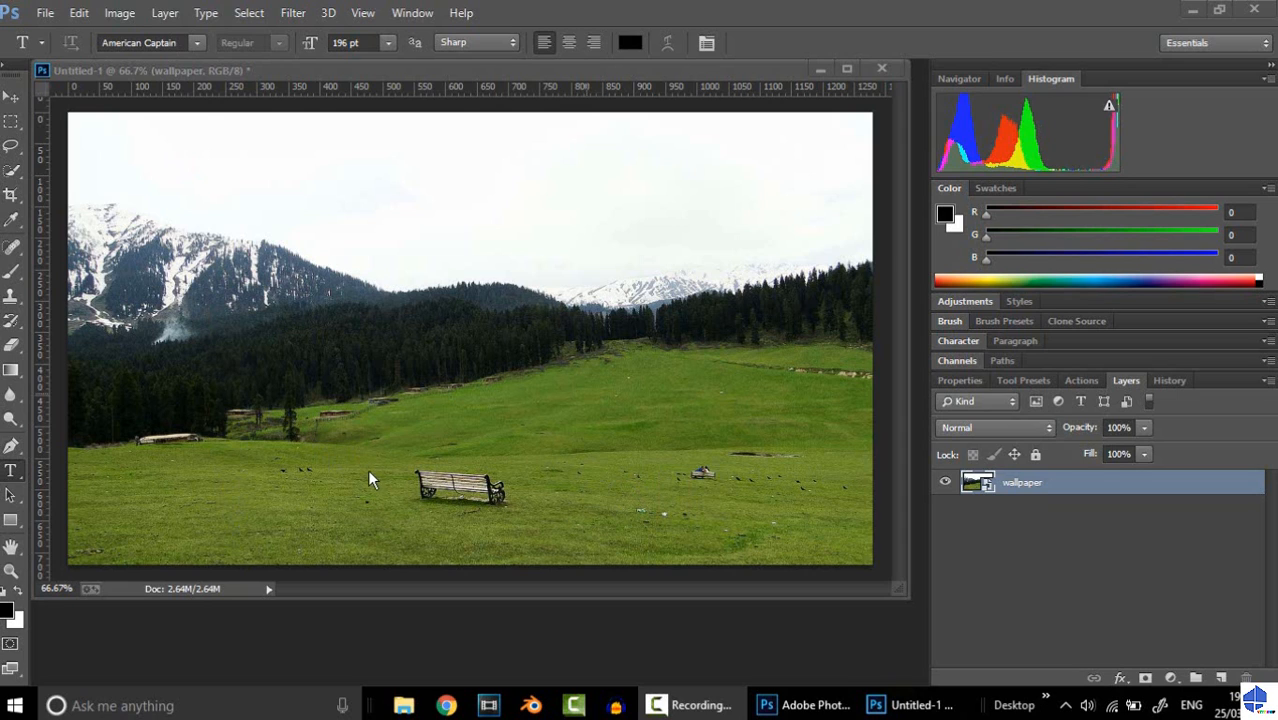
Add the horizontal text "SWITZERLAND" across the lower meadow and shift it slightly down over the bench
click(9, 482)
right_click(8, 475)
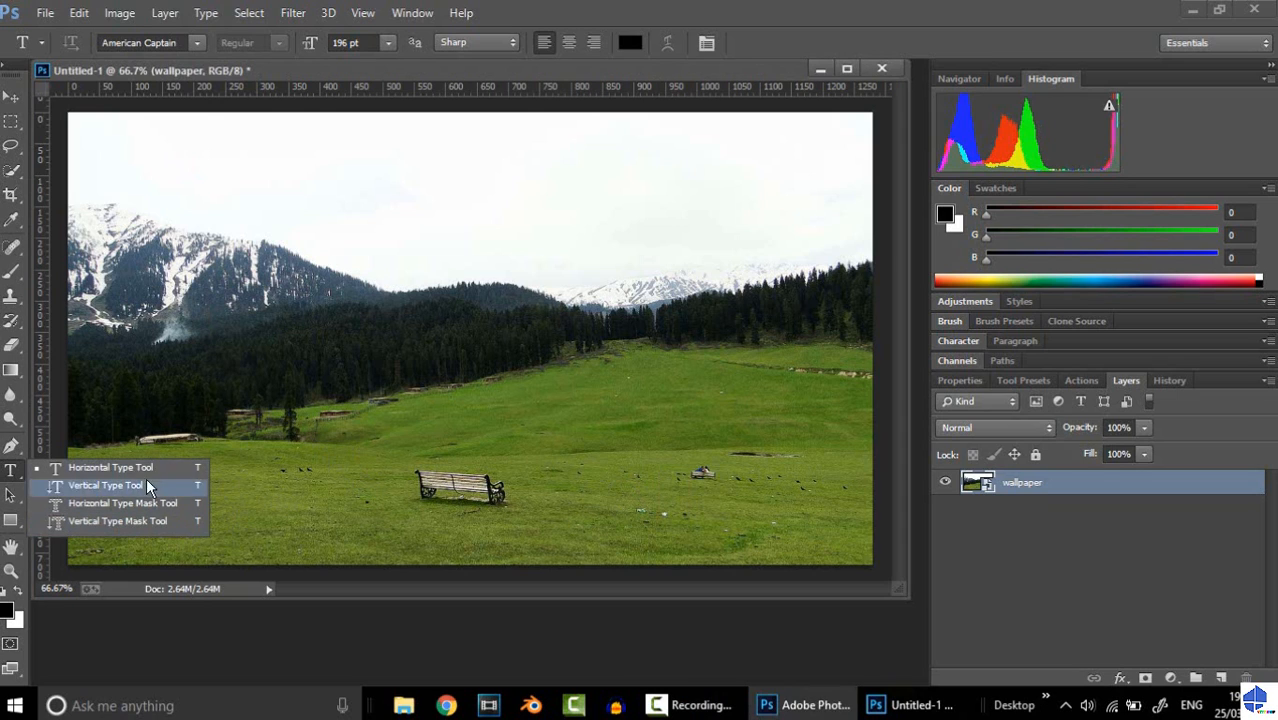
click(146, 468)
click(206, 515)
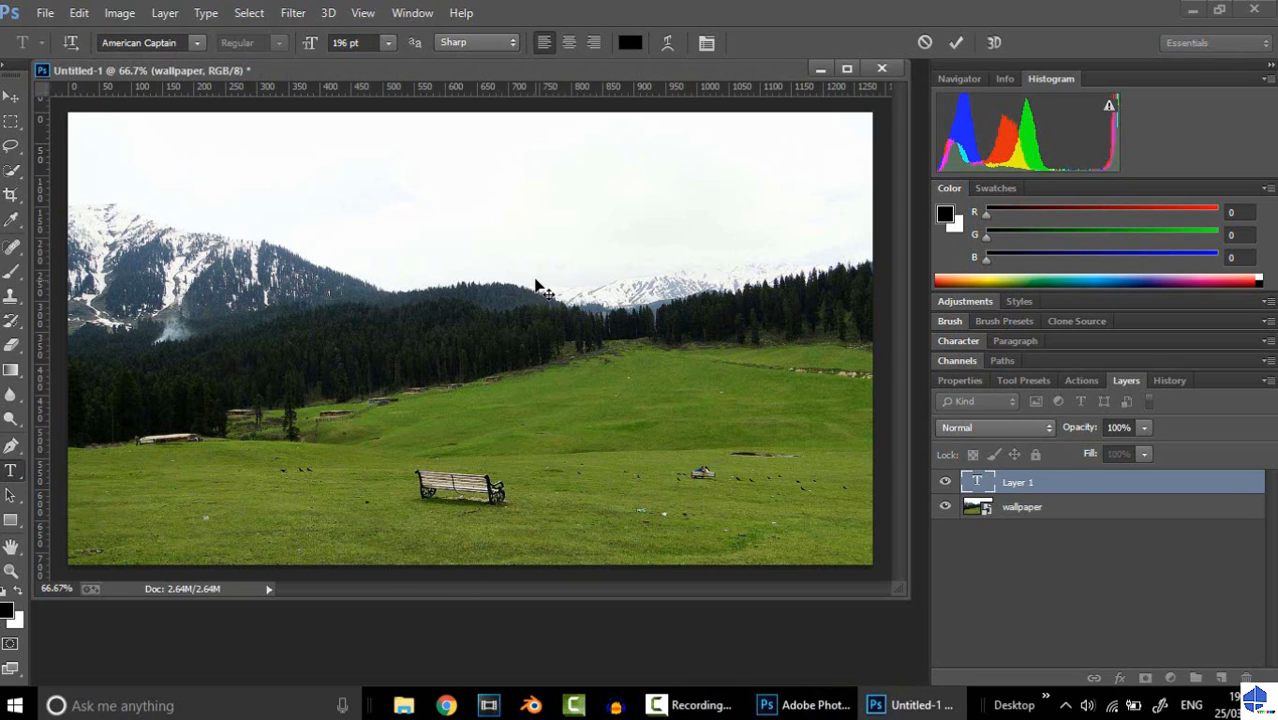
text(SWI)
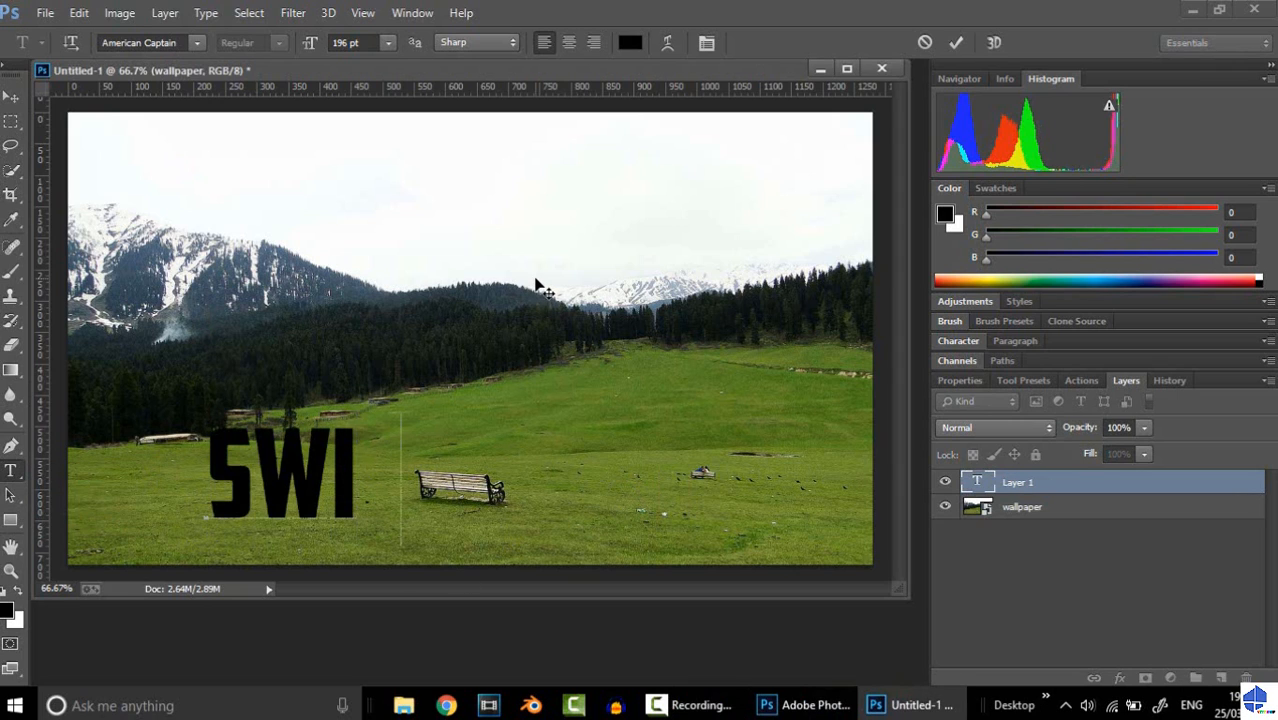
text(TZERLAND)
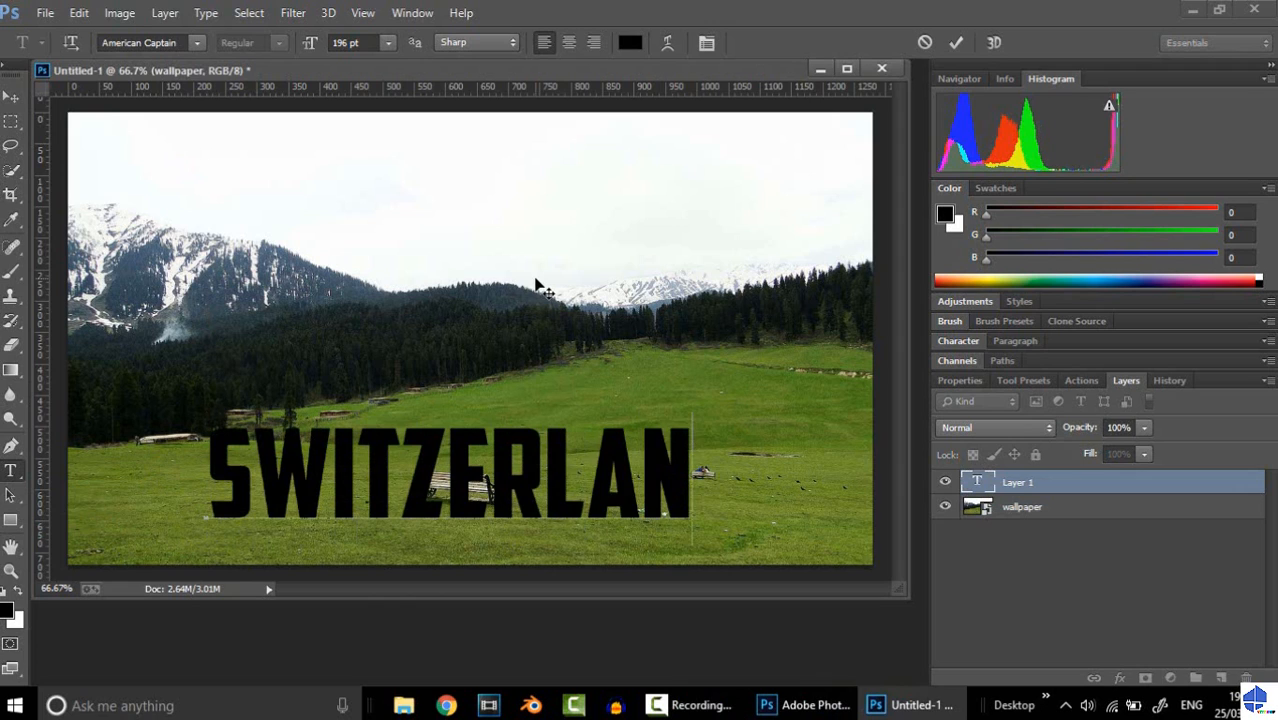
click(956, 42)
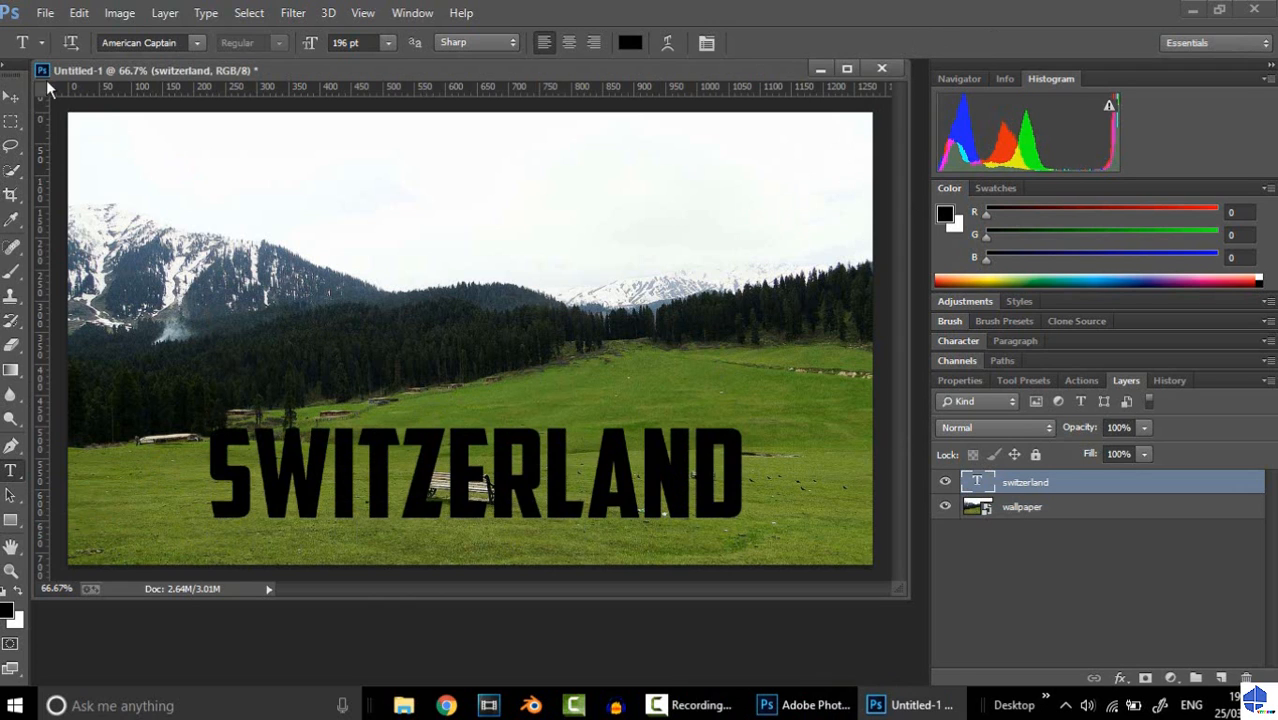
click(12, 102)
drag(484, 488, 493, 514)
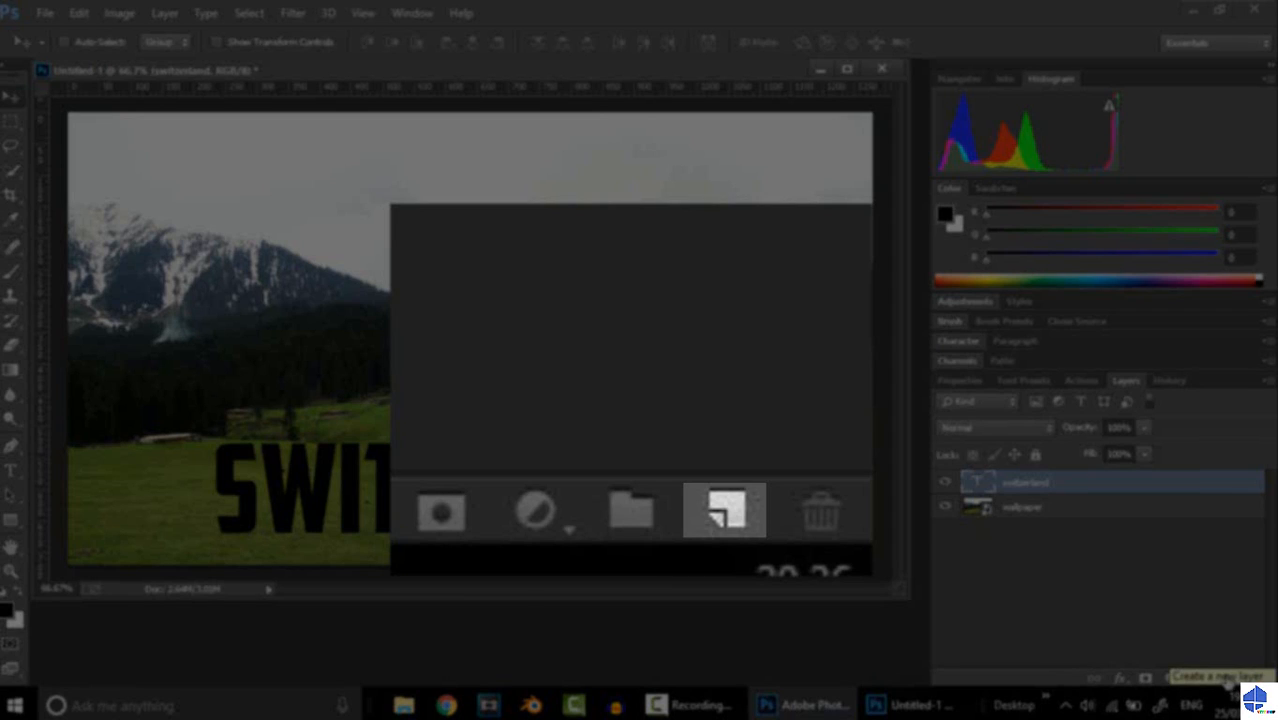
Fill a new layer with white at 70% opacity in Normal mode and move the switzerland text layer above it
click(1221, 678)
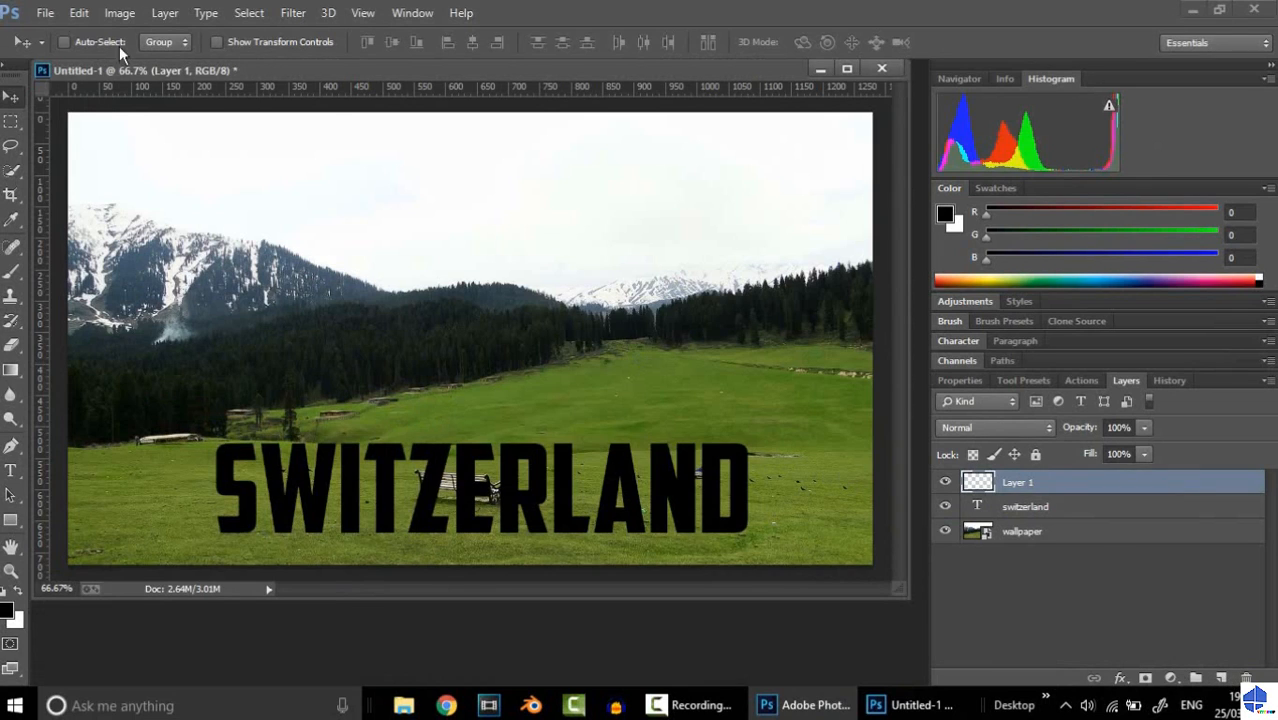
click(78, 13)
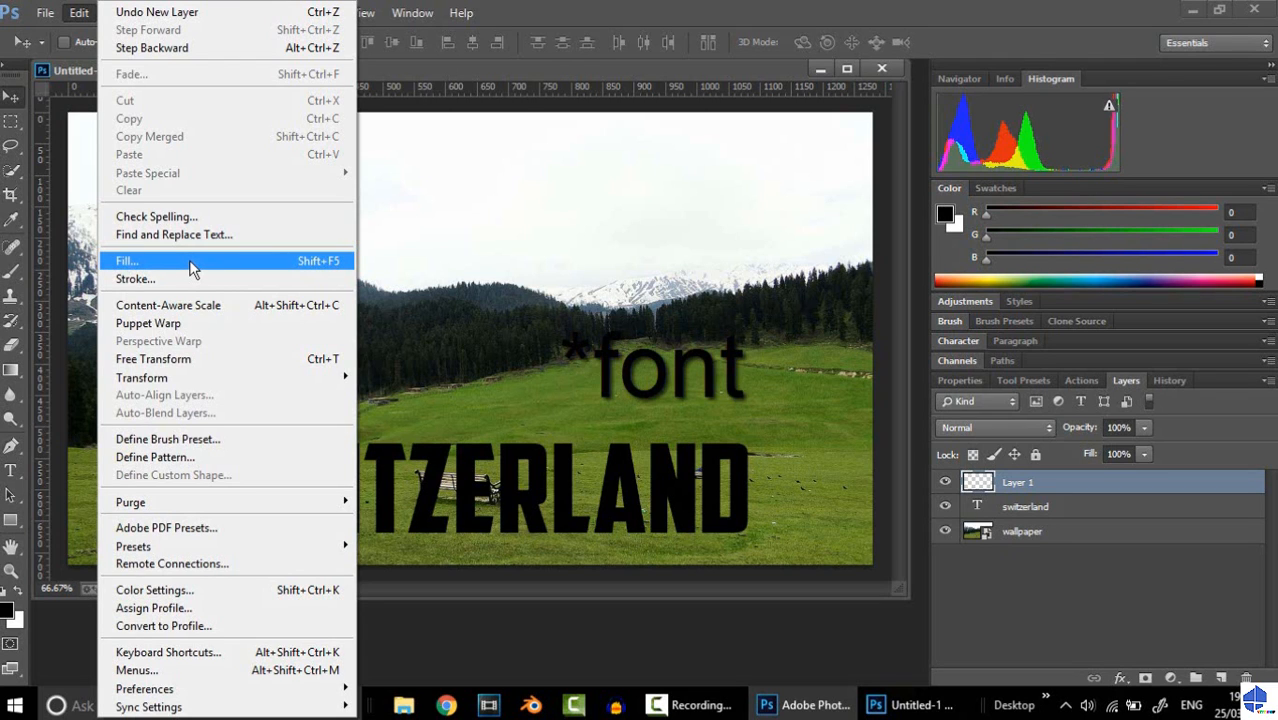
click(190, 262)
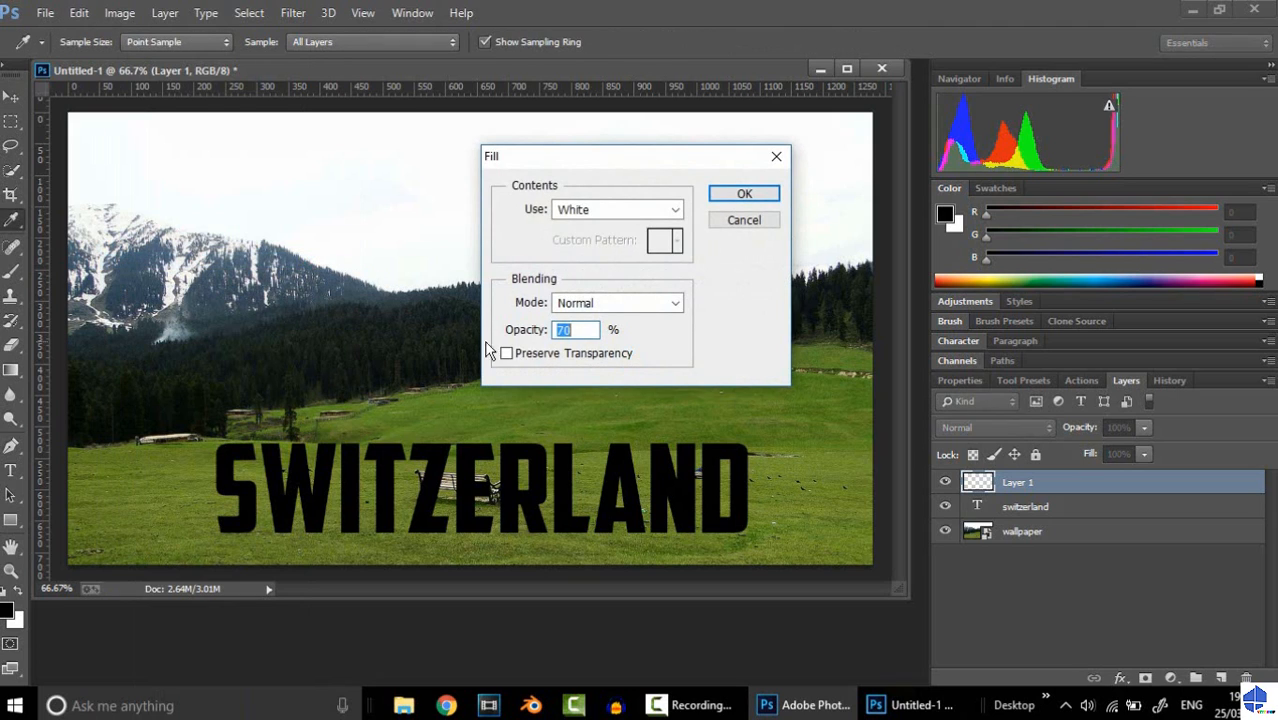
click(628, 208)
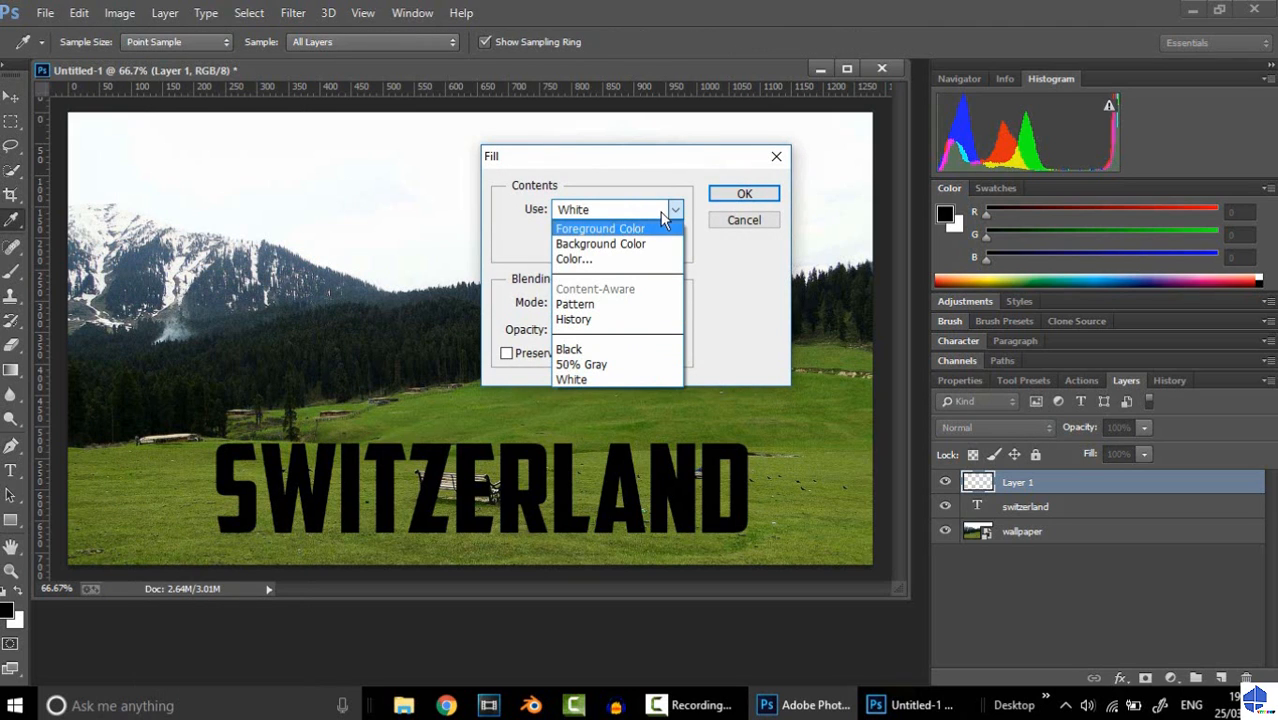
click(661, 212)
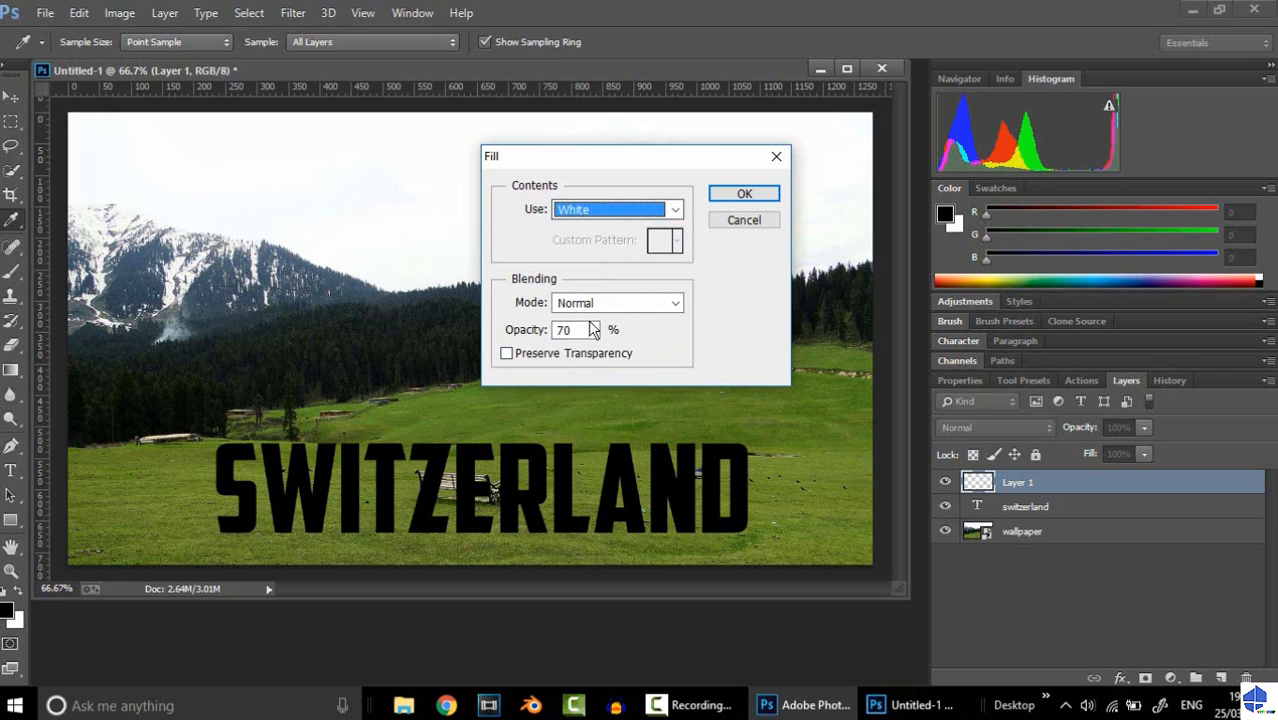
click(766, 196)
key(v)
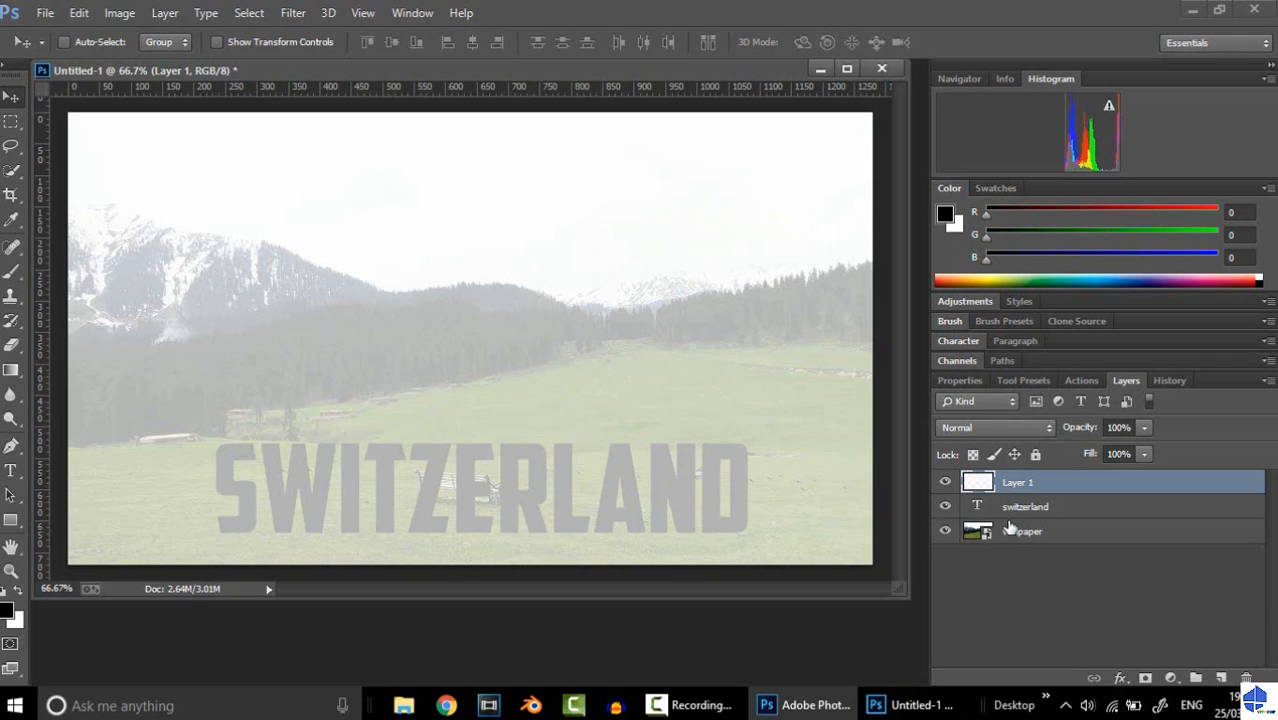
drag(1040, 508, 1050, 482)
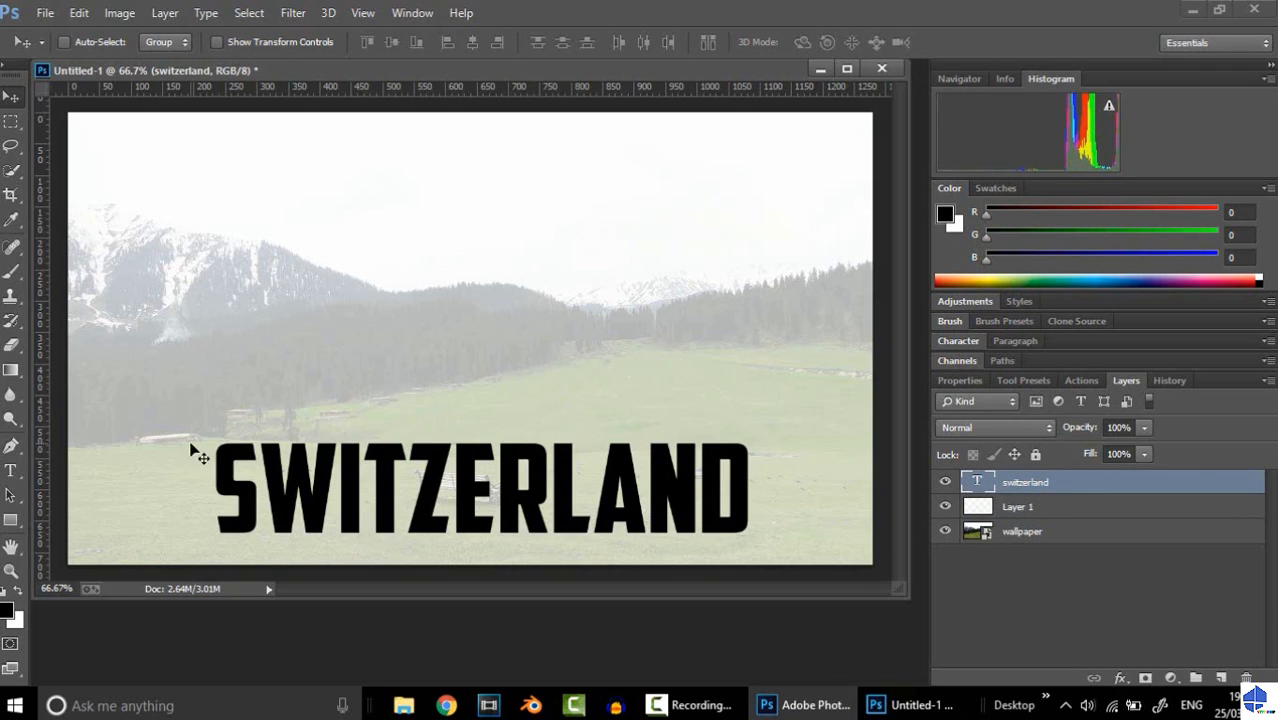
In the switzerland text layer's blending options, lower the opacity to 76% and the fill opacity to about 70%
right_click(1110, 482)
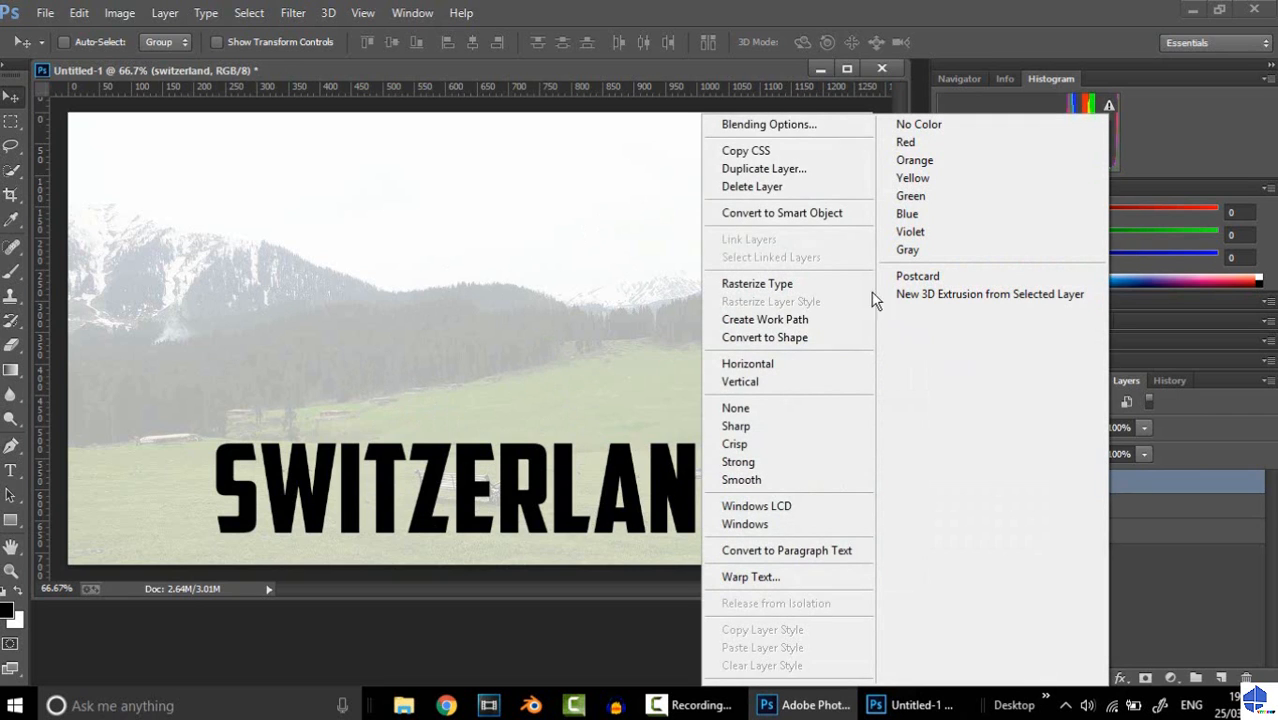
click(850, 124)
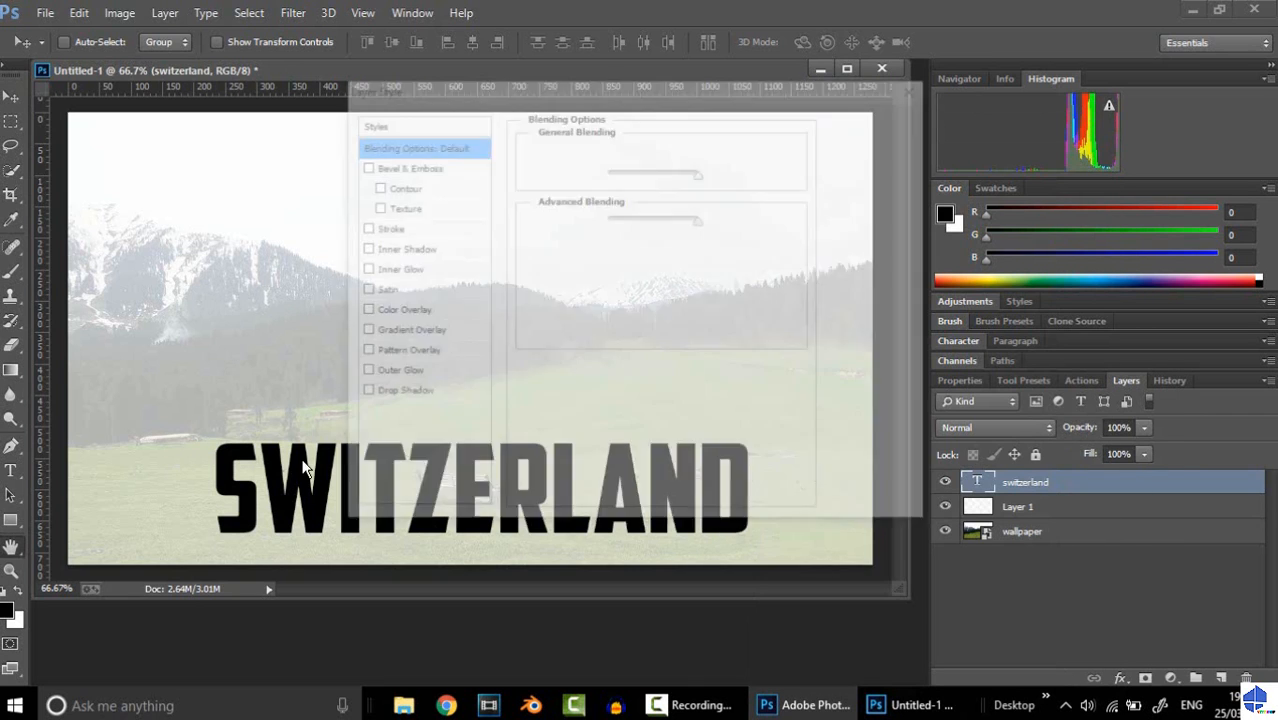
drag(661, 97, 985, 50)
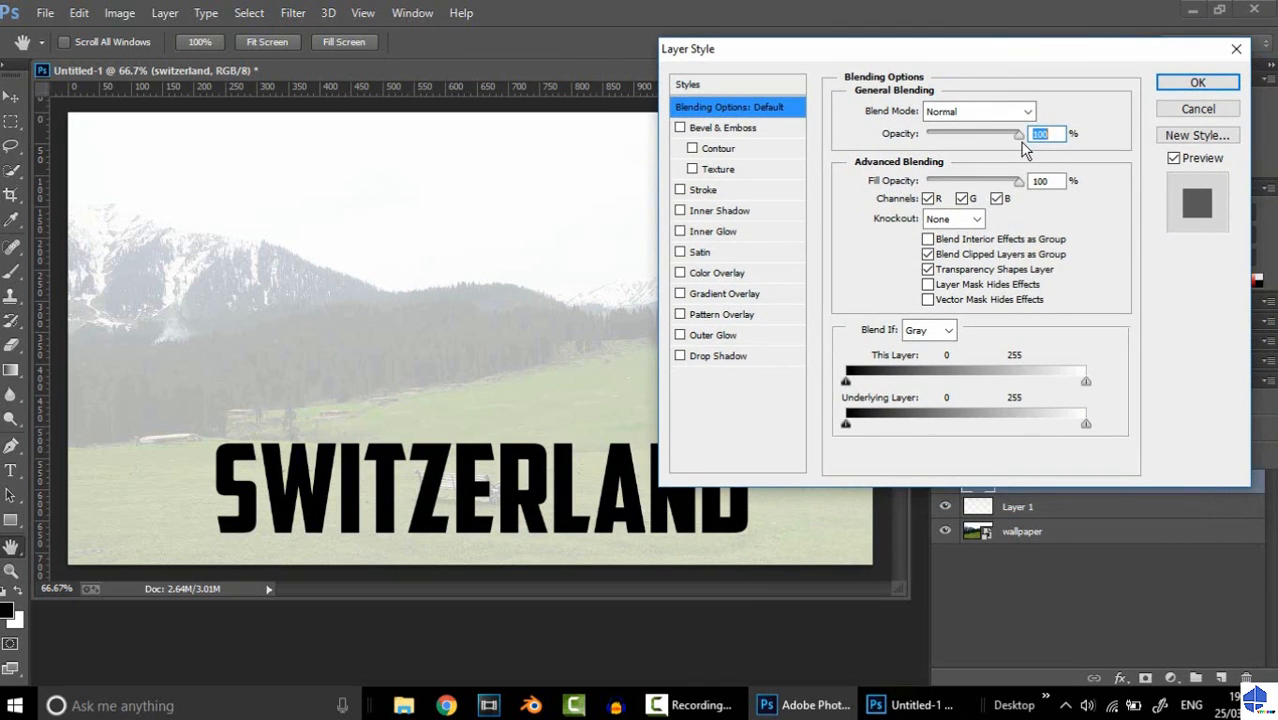
drag(1019, 133, 994, 136)
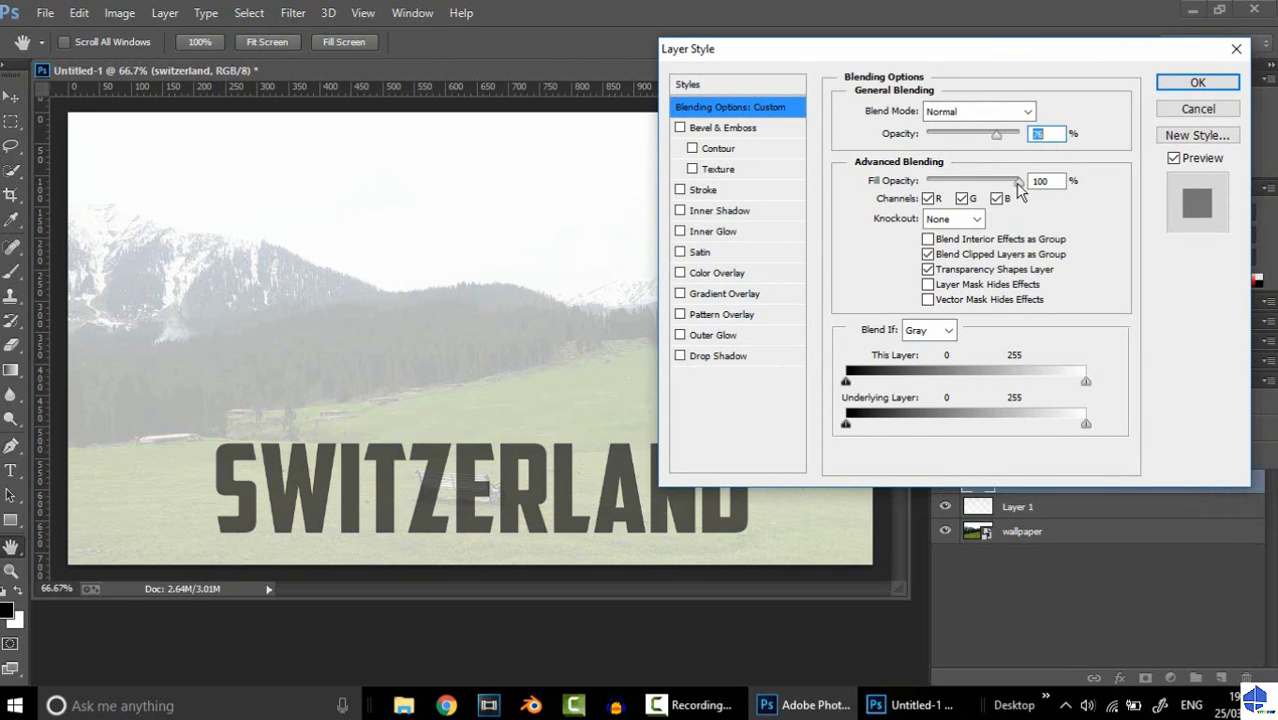
drag(1019, 182, 996, 184)
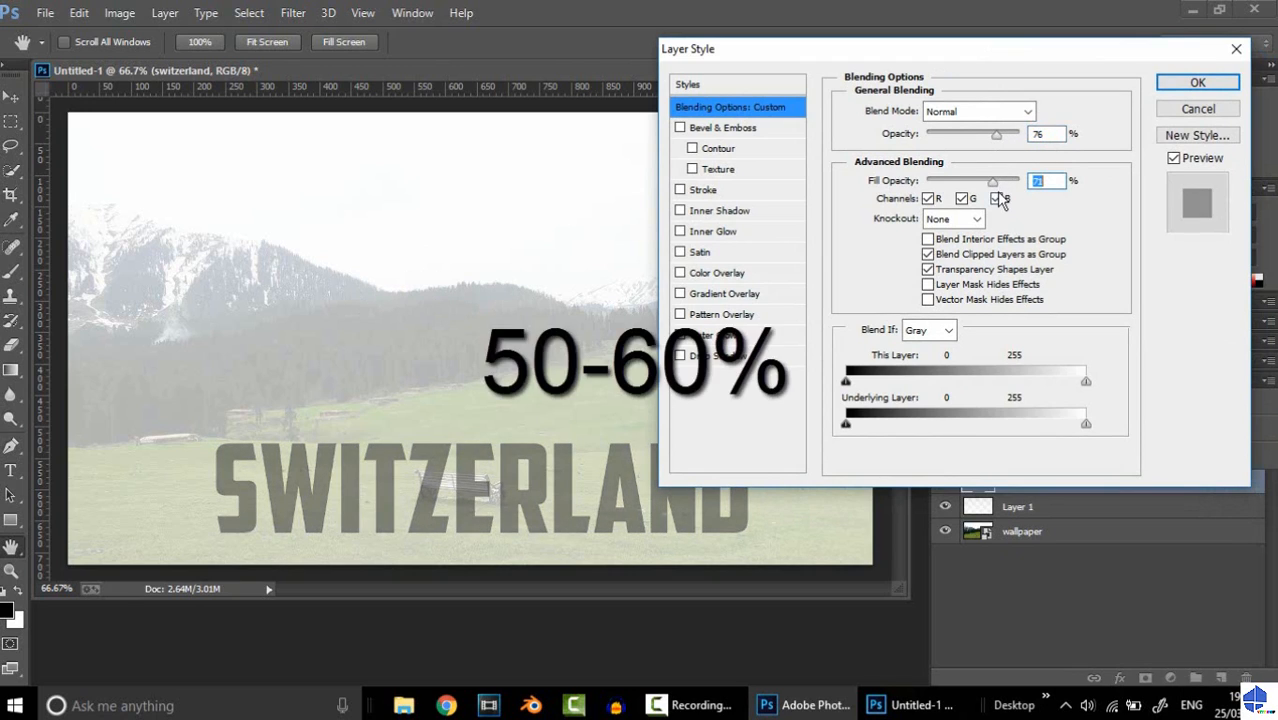
click(1180, 84)
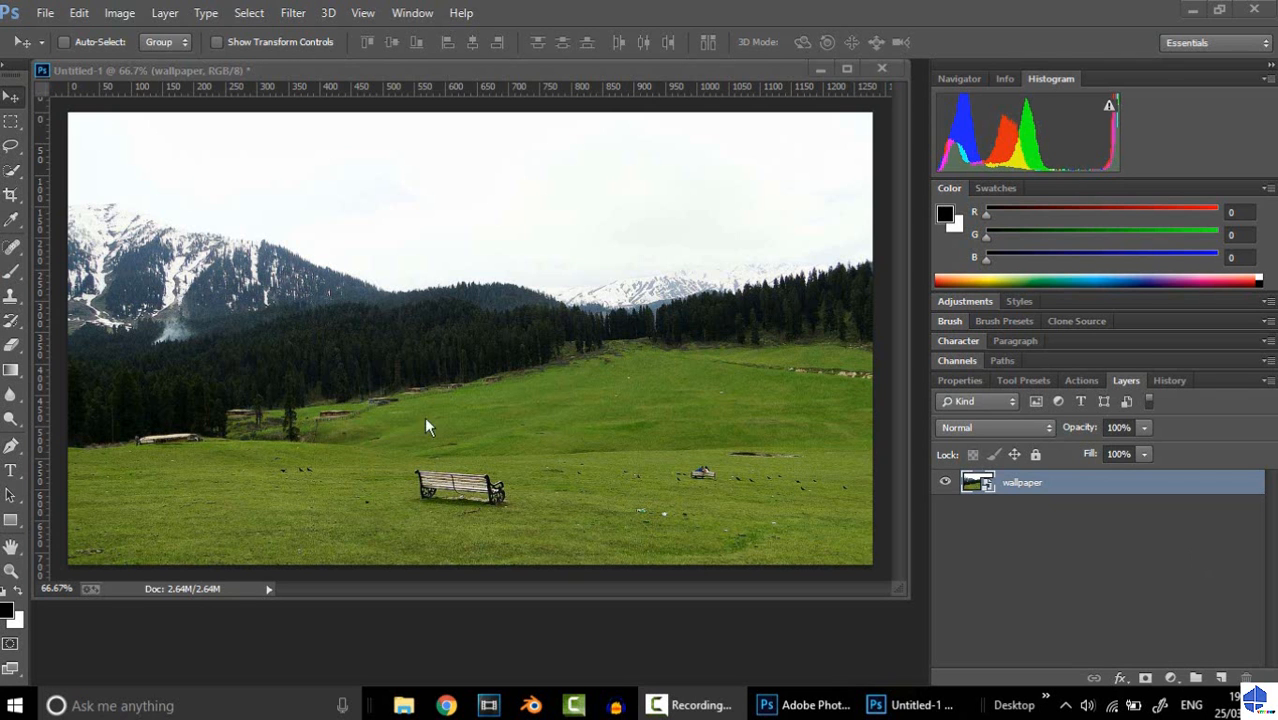
Add the horizontal text "SWITZERLAND" over the meadow and move it slightly left and down across the bench
click(12, 472)
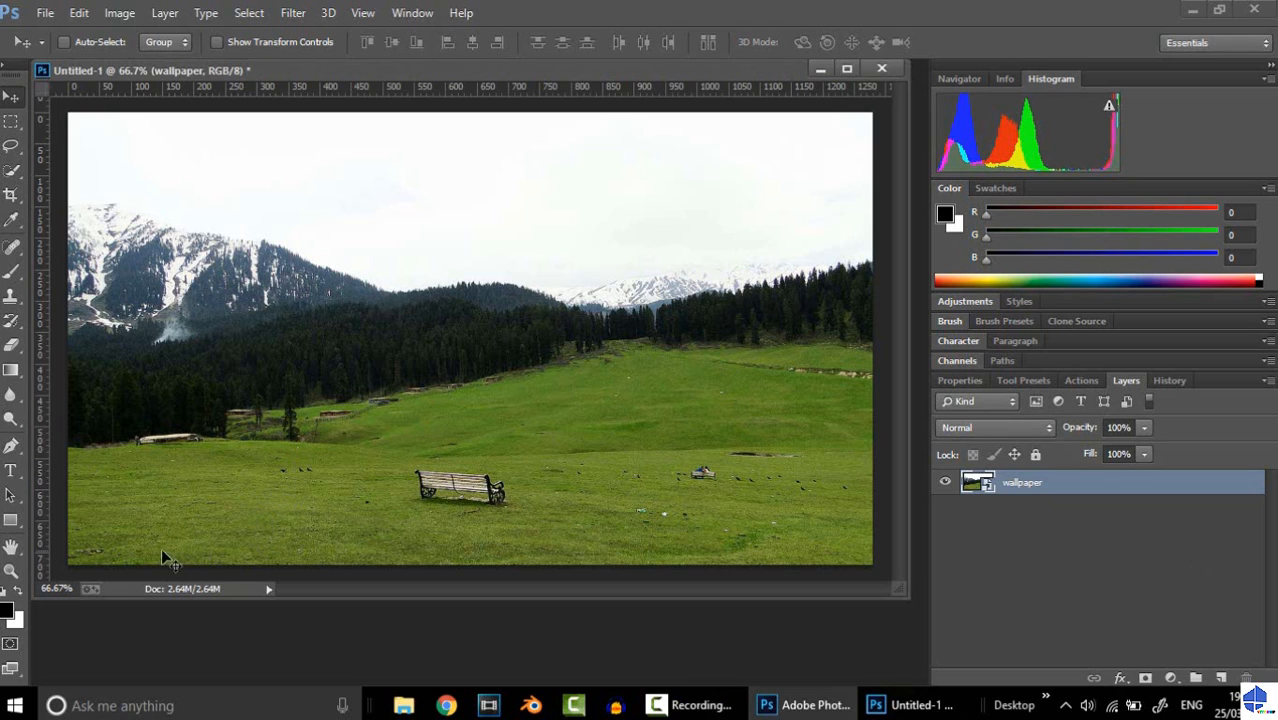
click(10, 474)
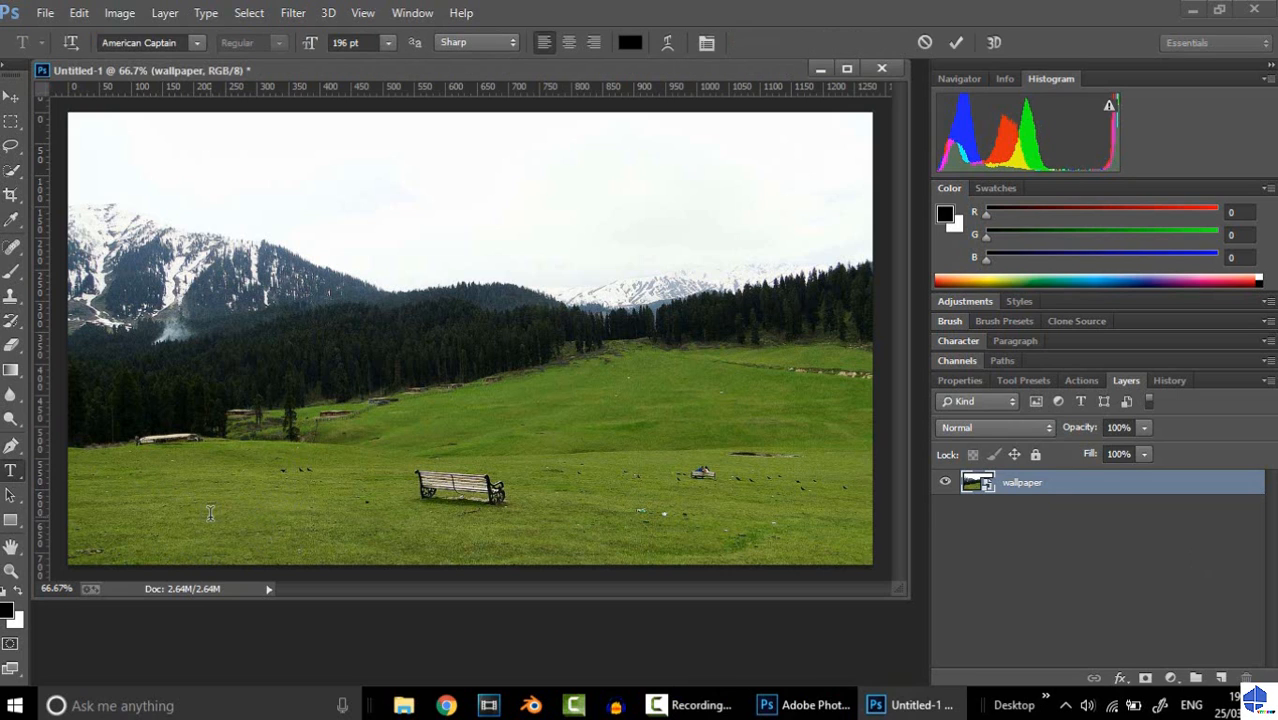
click(311, 500)
text(SWIT)
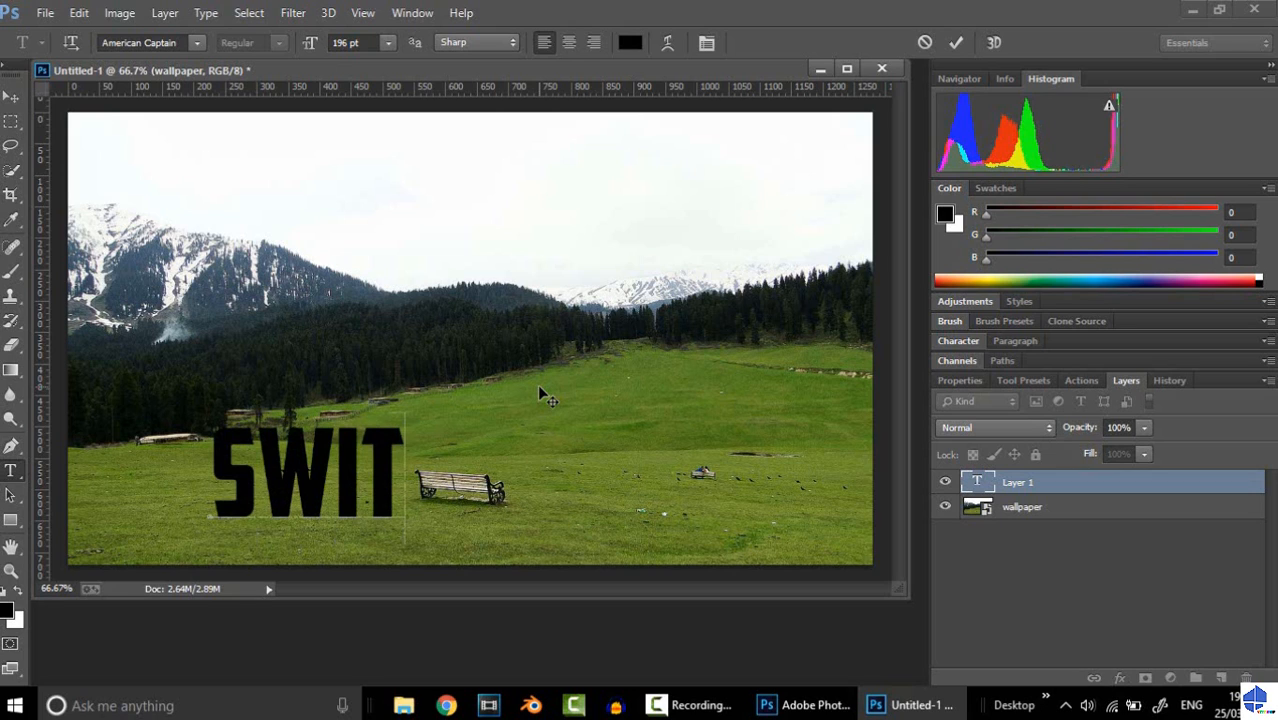
text(X)
key(BackSpace)
text(ZERLAND)
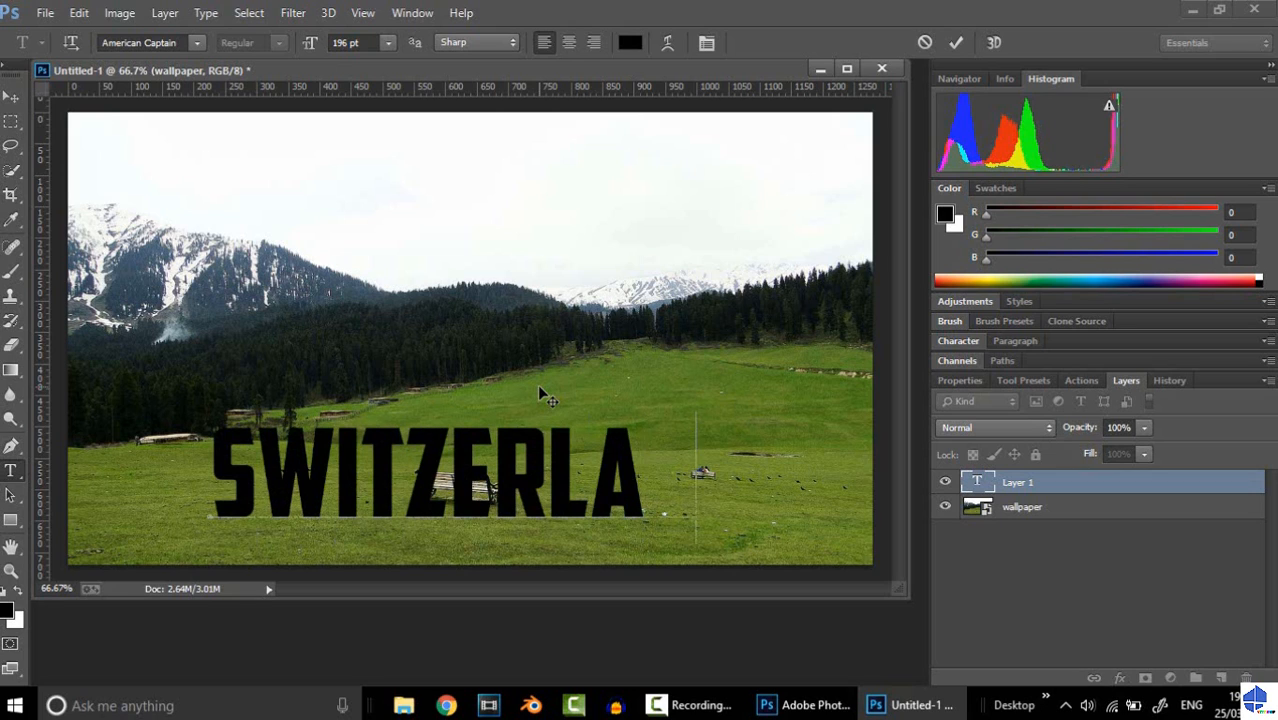
click(956, 42)
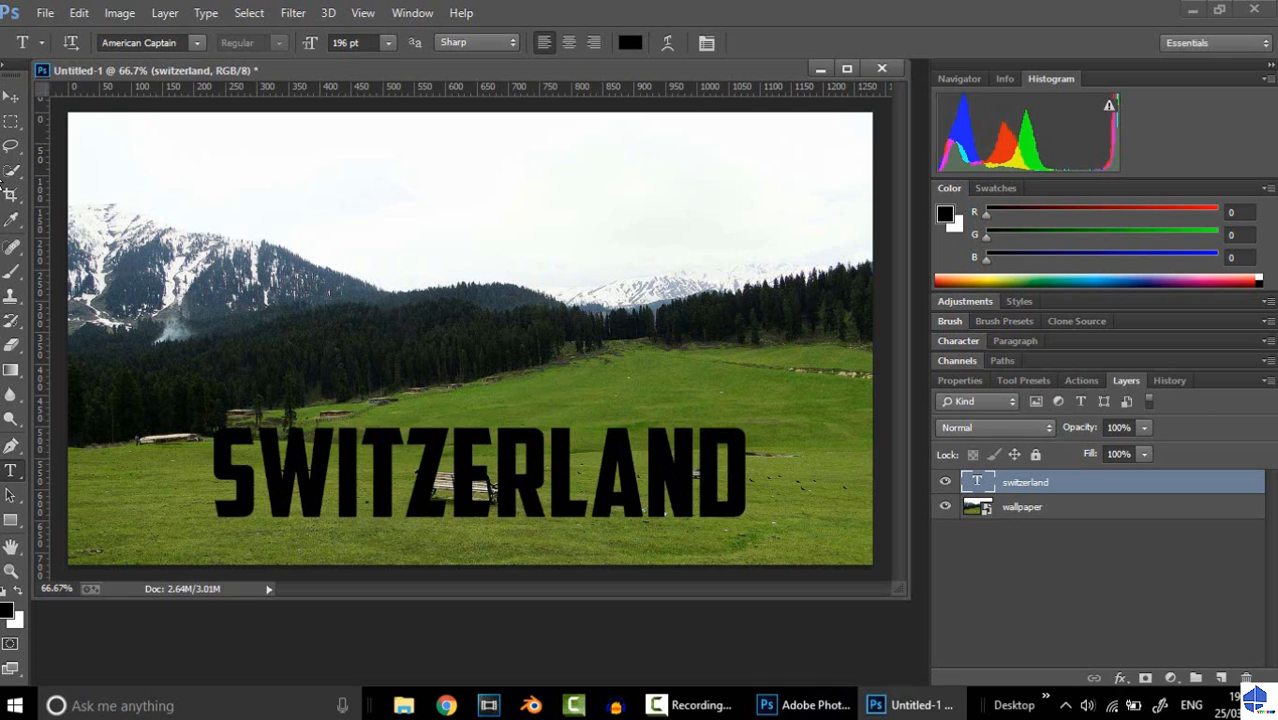
click(13, 99)
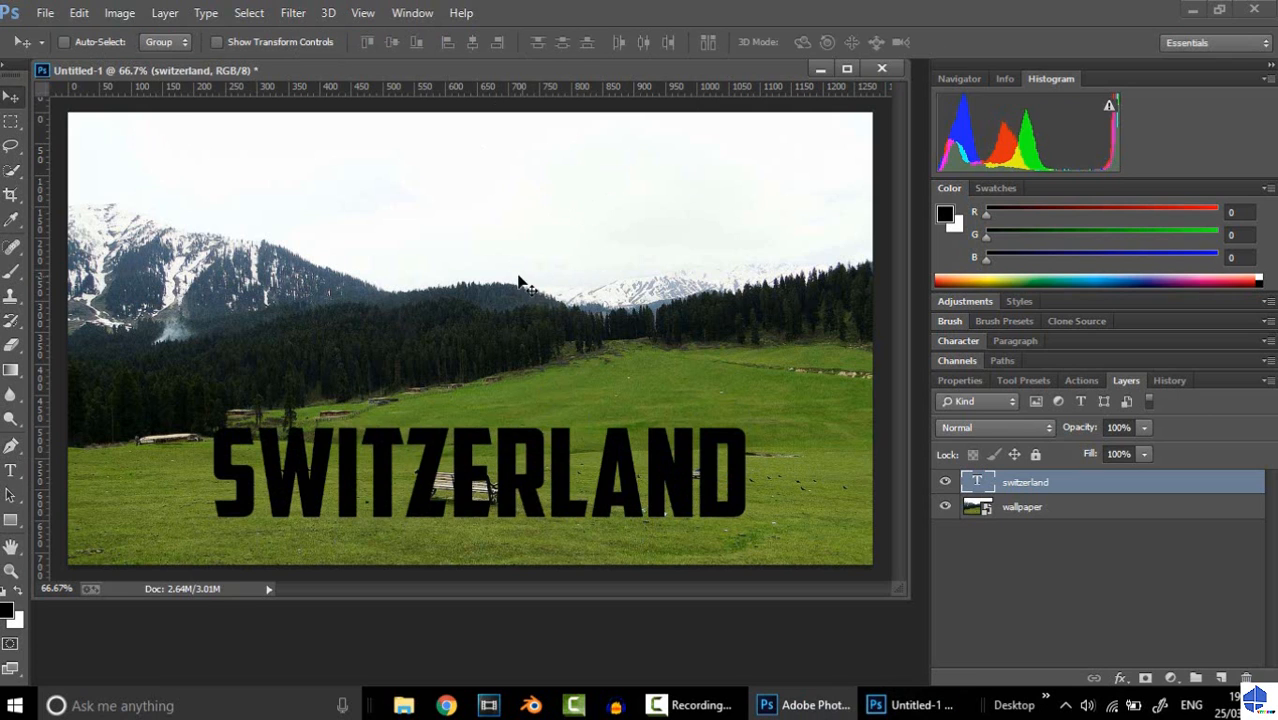
drag(527, 485, 508, 490)
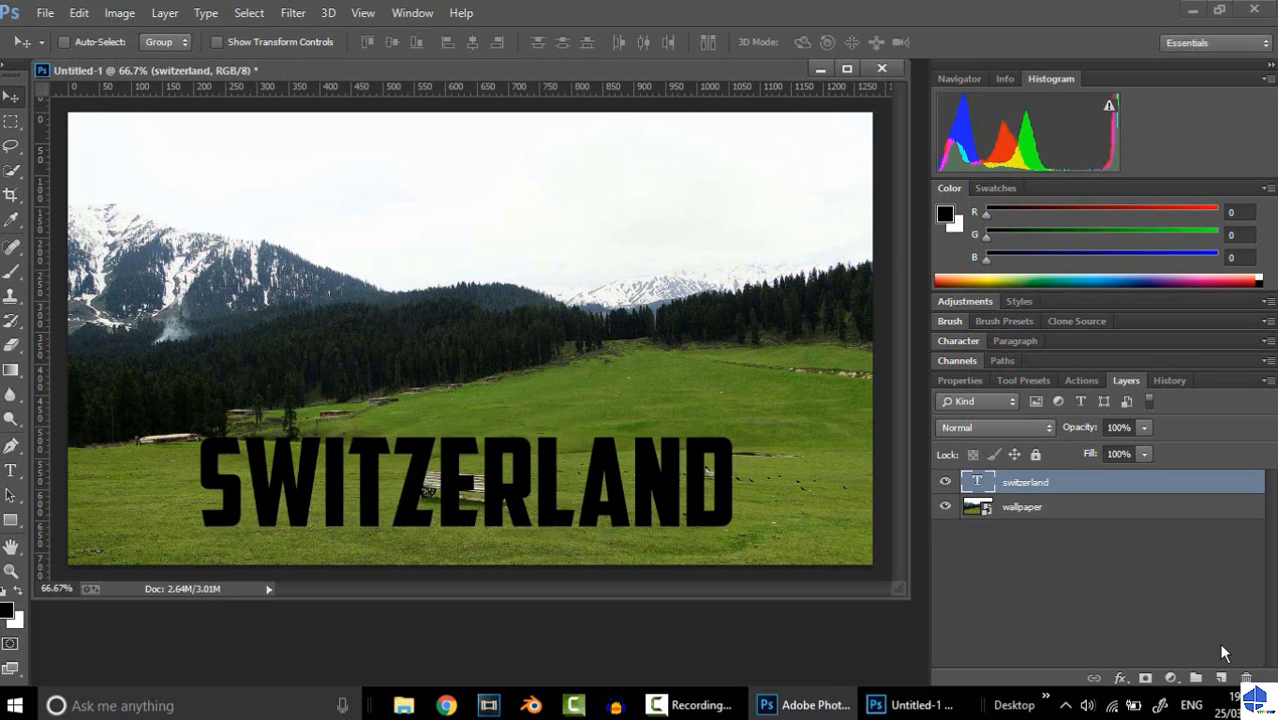
Create a new layer filled with white at 70% opacity and place the switzerland text layer above it
click(1221, 677)
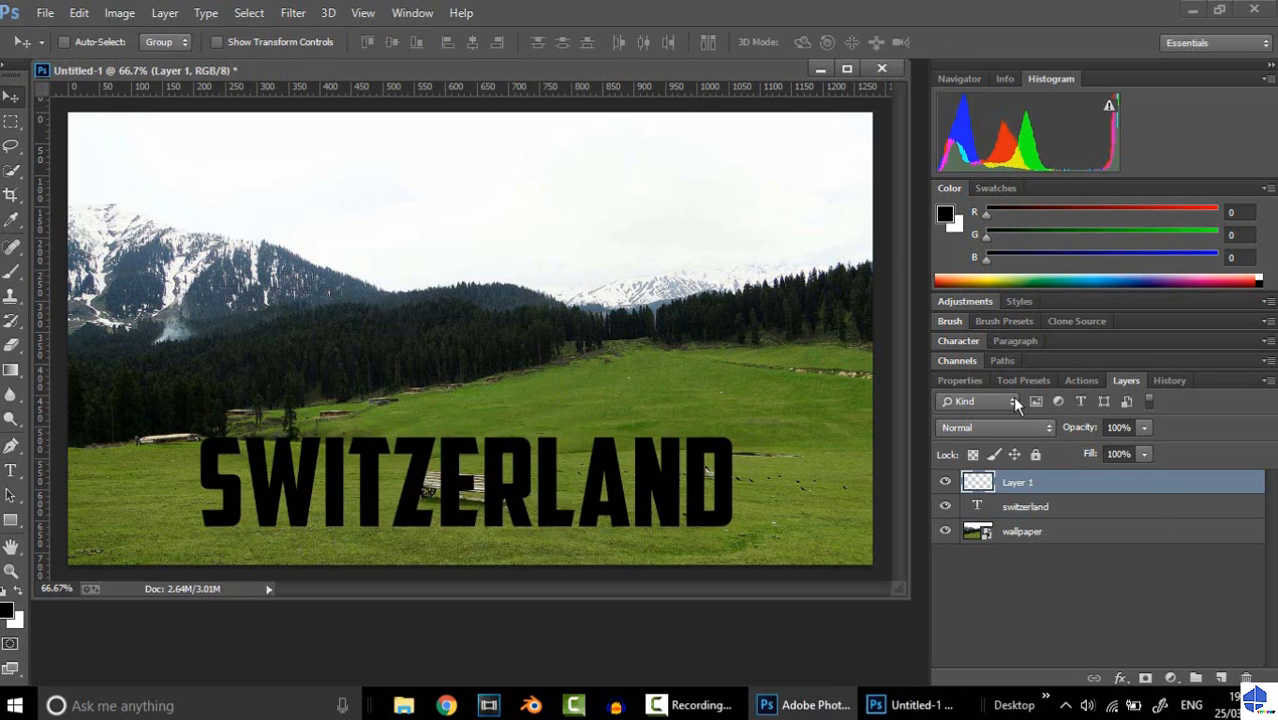
click(79, 13)
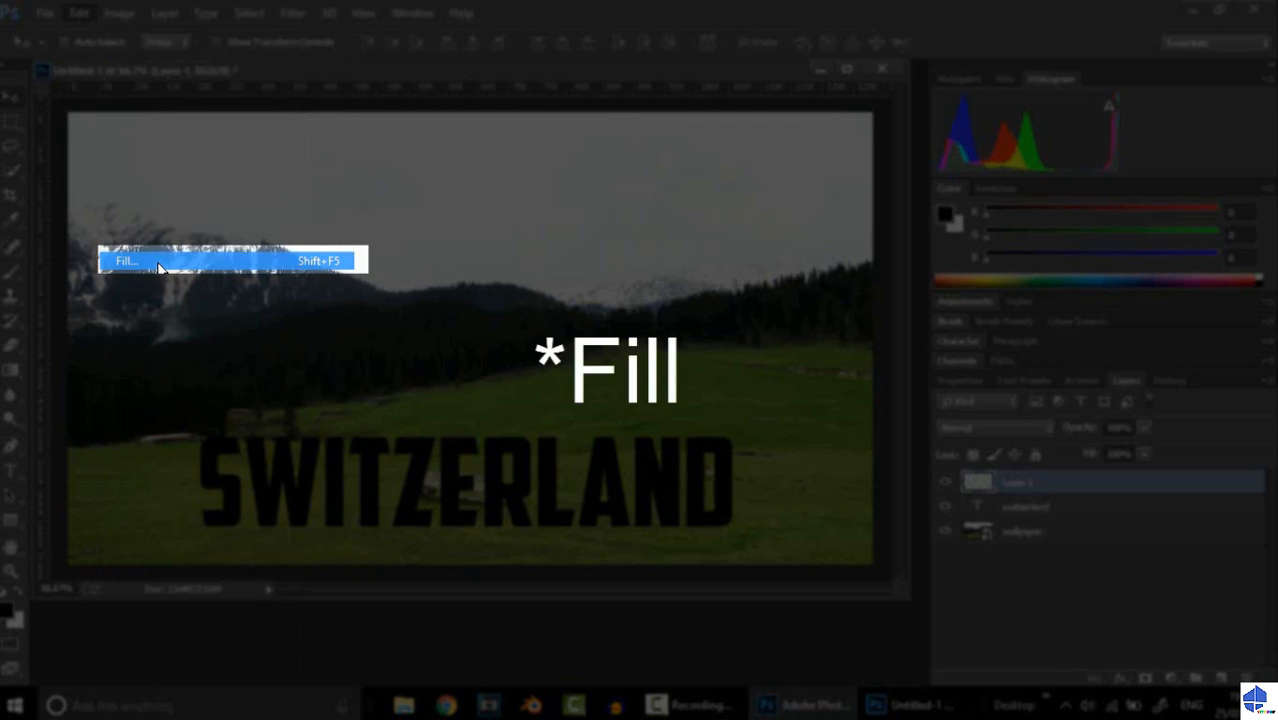
click(158, 262)
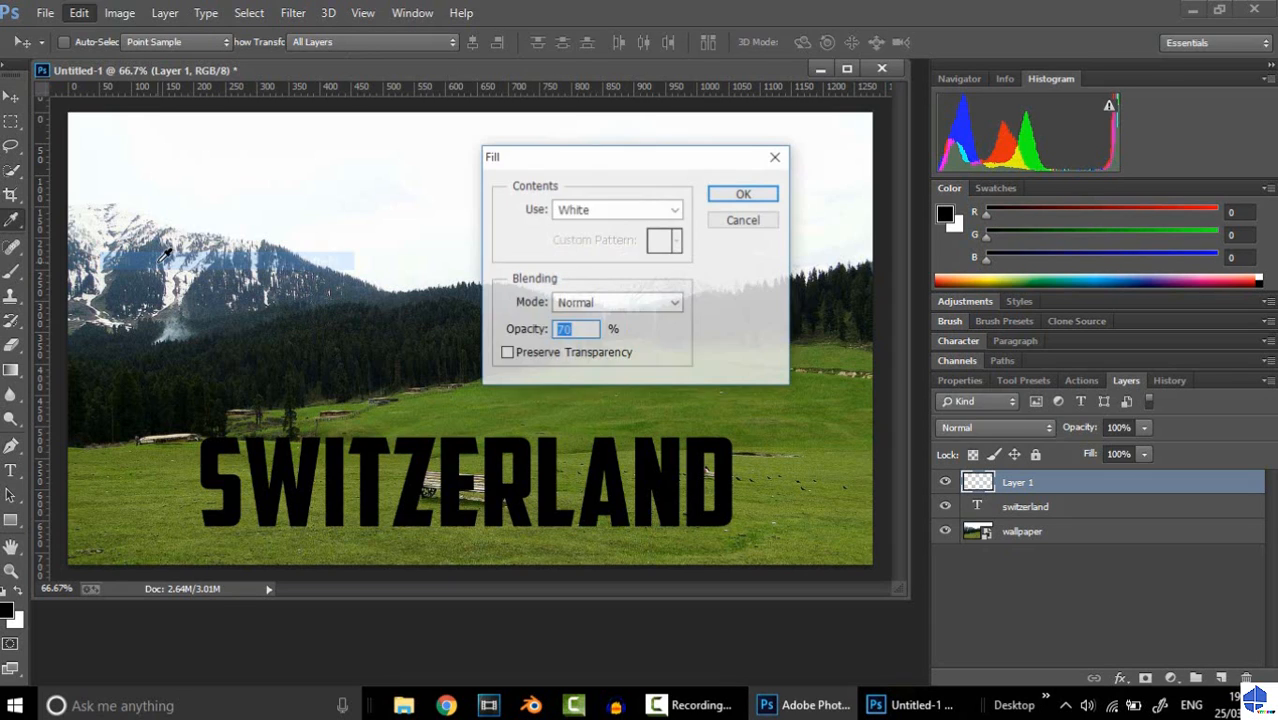
click(752, 200)
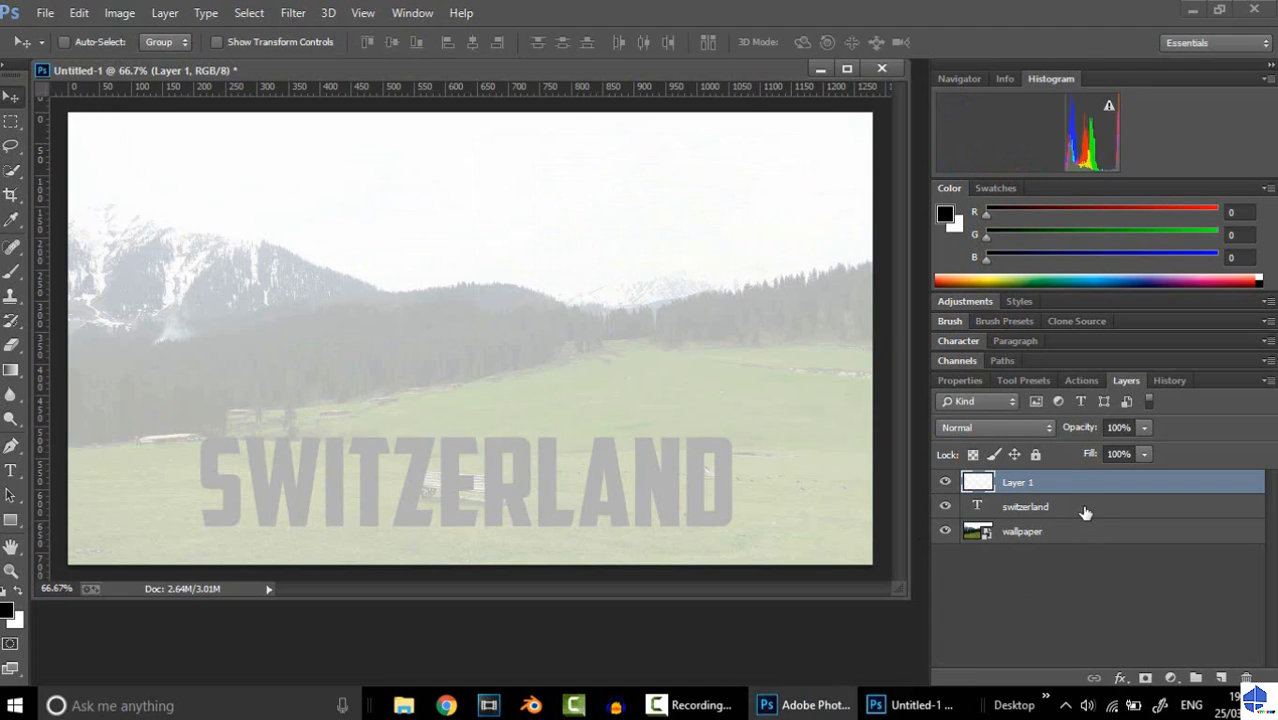
drag(1085, 512, 1073, 488)
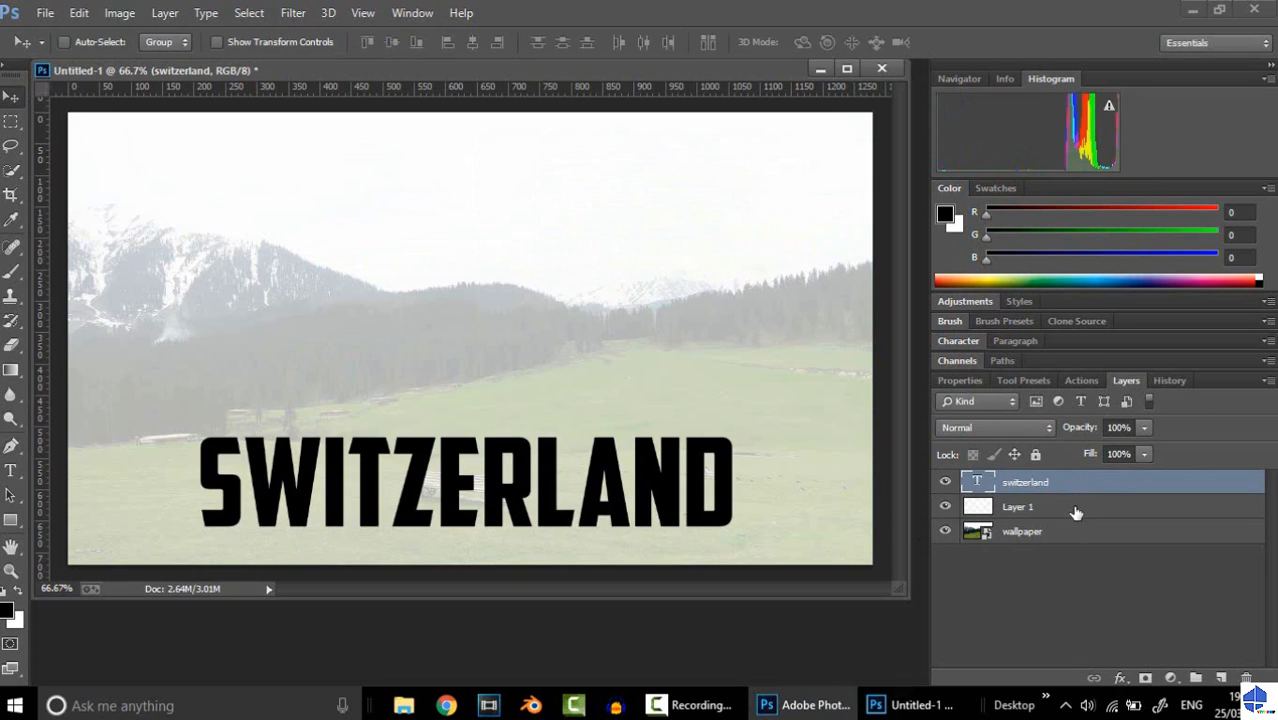
Transform the white fill on Layer 1 to about 69% width and 30% height so it frames the SWITZERLAND lettering as a box
click(1079, 514)
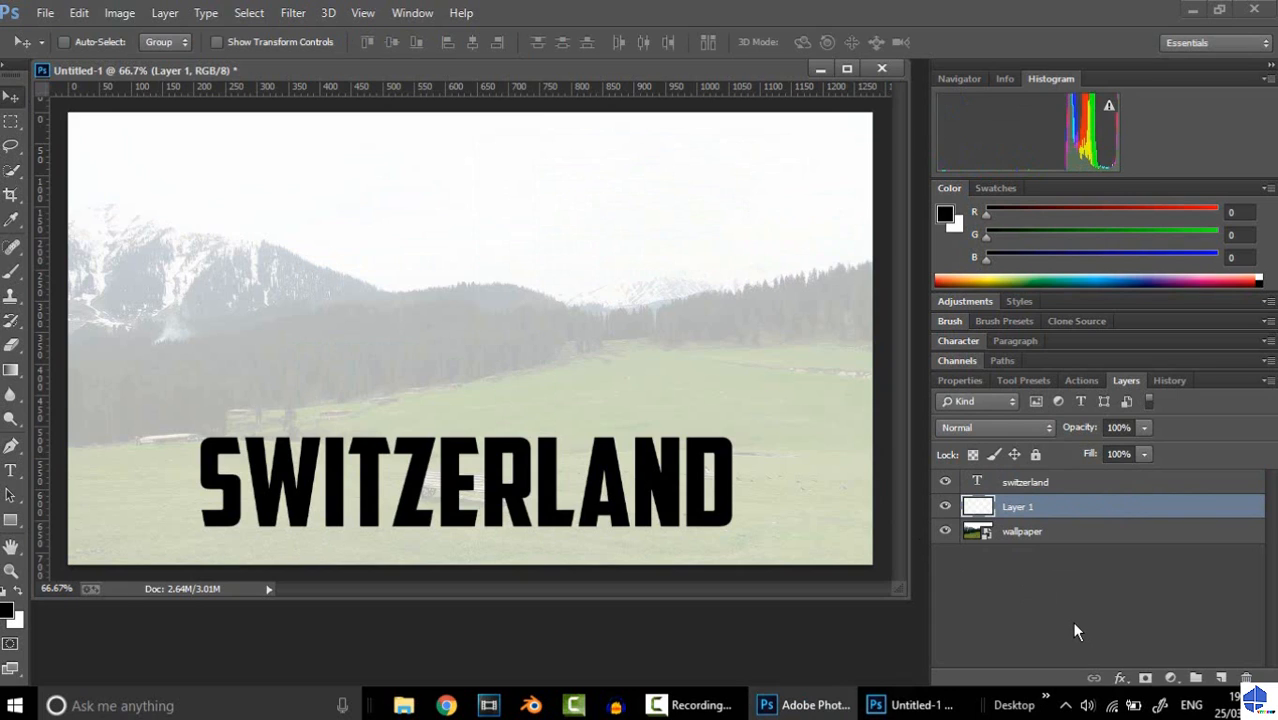
key(ctrl+t)
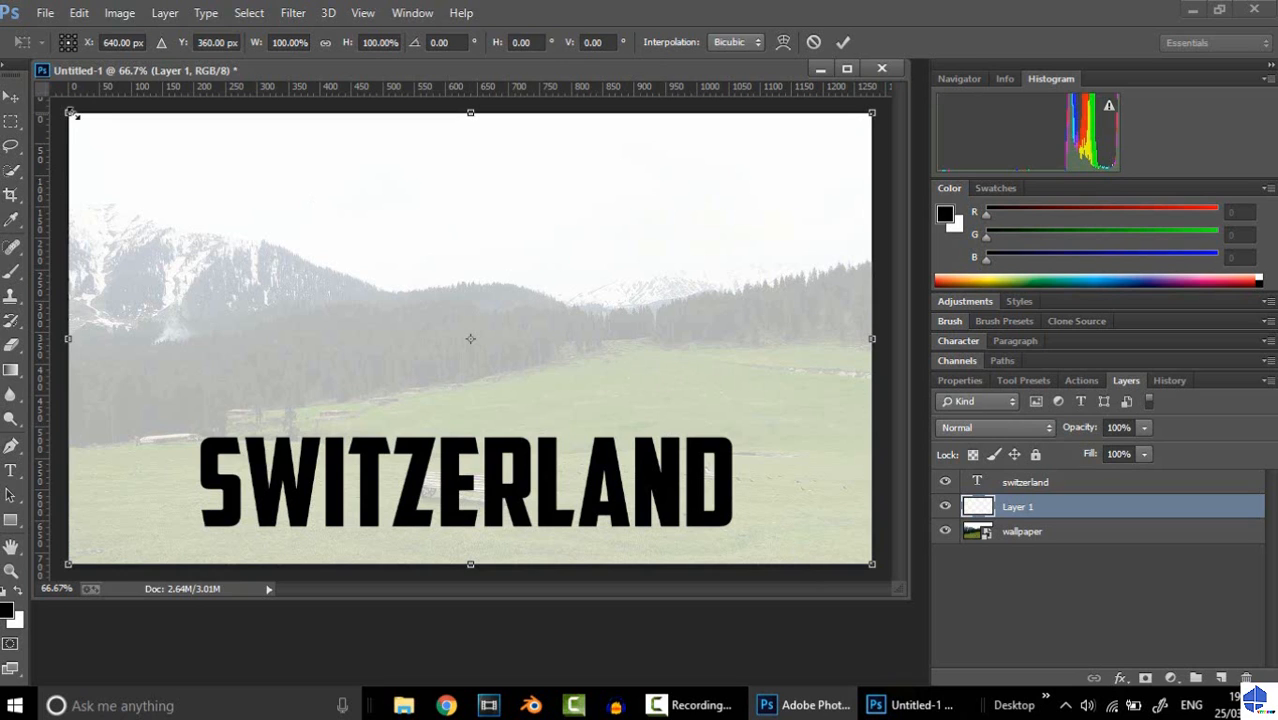
drag(70, 115, 122, 280)
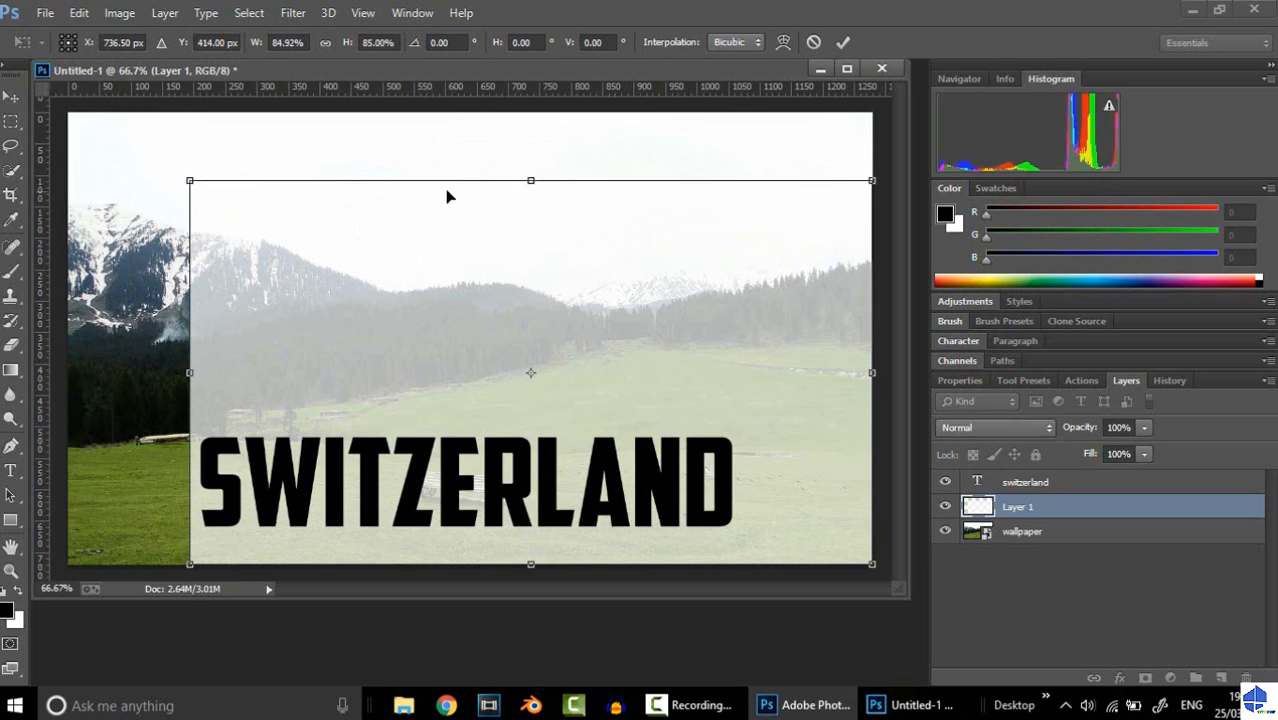
drag(529, 183, 514, 414)
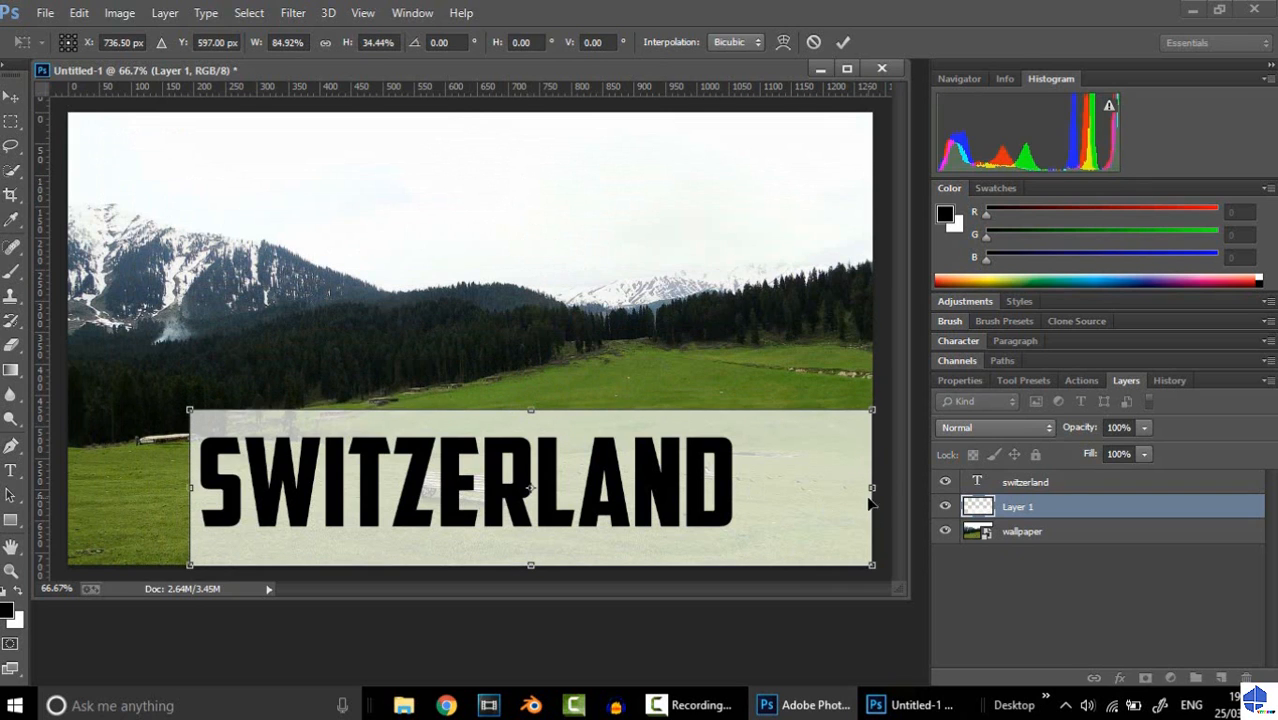
drag(872, 484, 740, 485)
drag(460, 568, 475, 543)
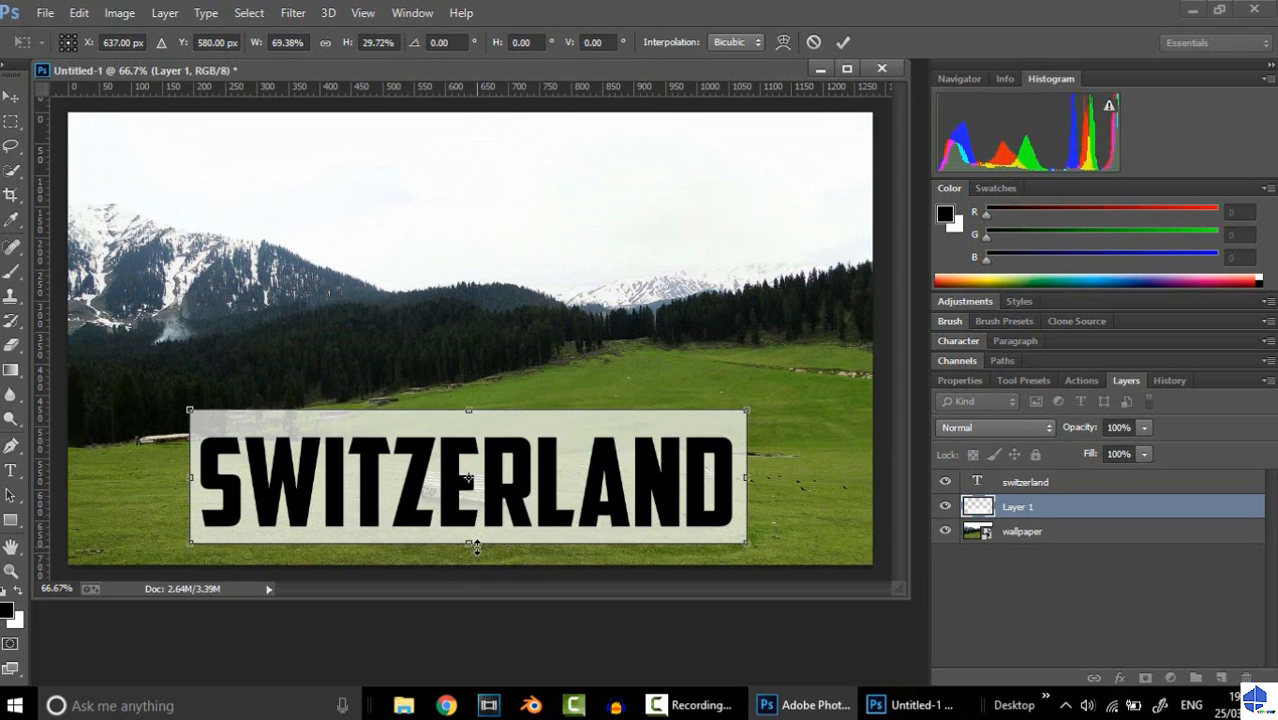
click(843, 42)
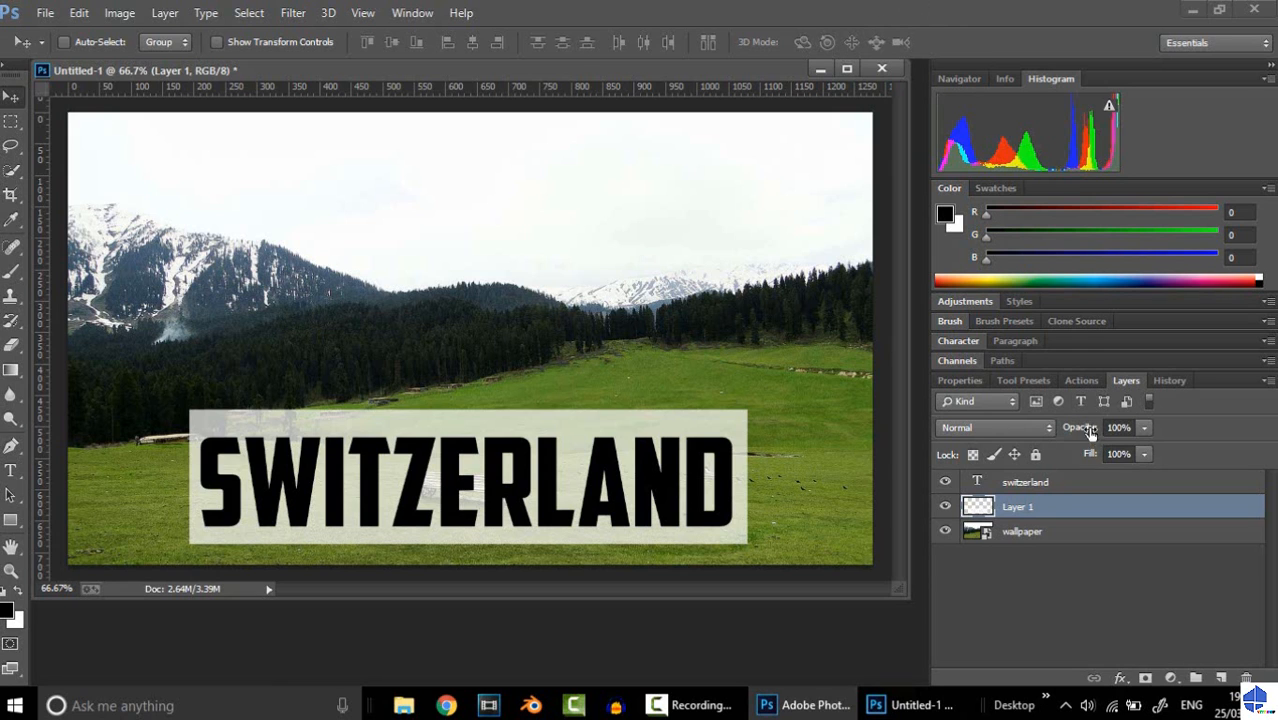
In the switzerland text layer's blending options, lower the fill opacity to 73% and the opacity to about 68%
click(1126, 481)
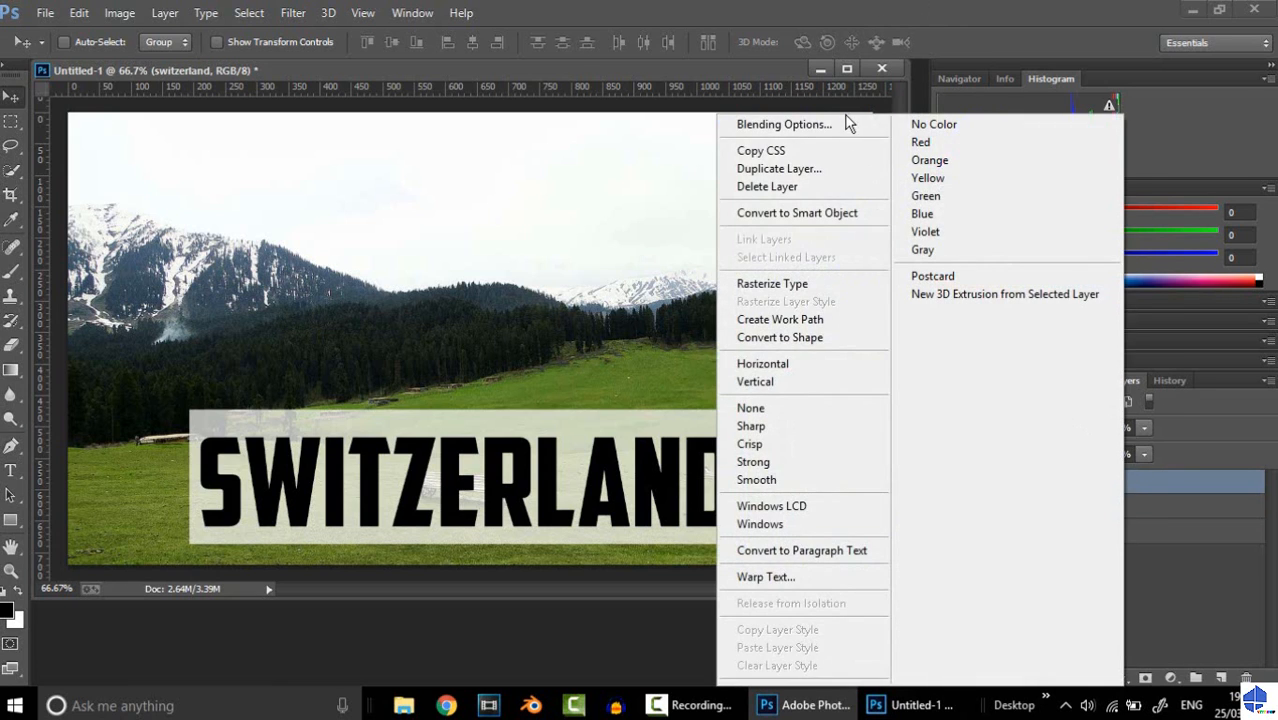
click(856, 124)
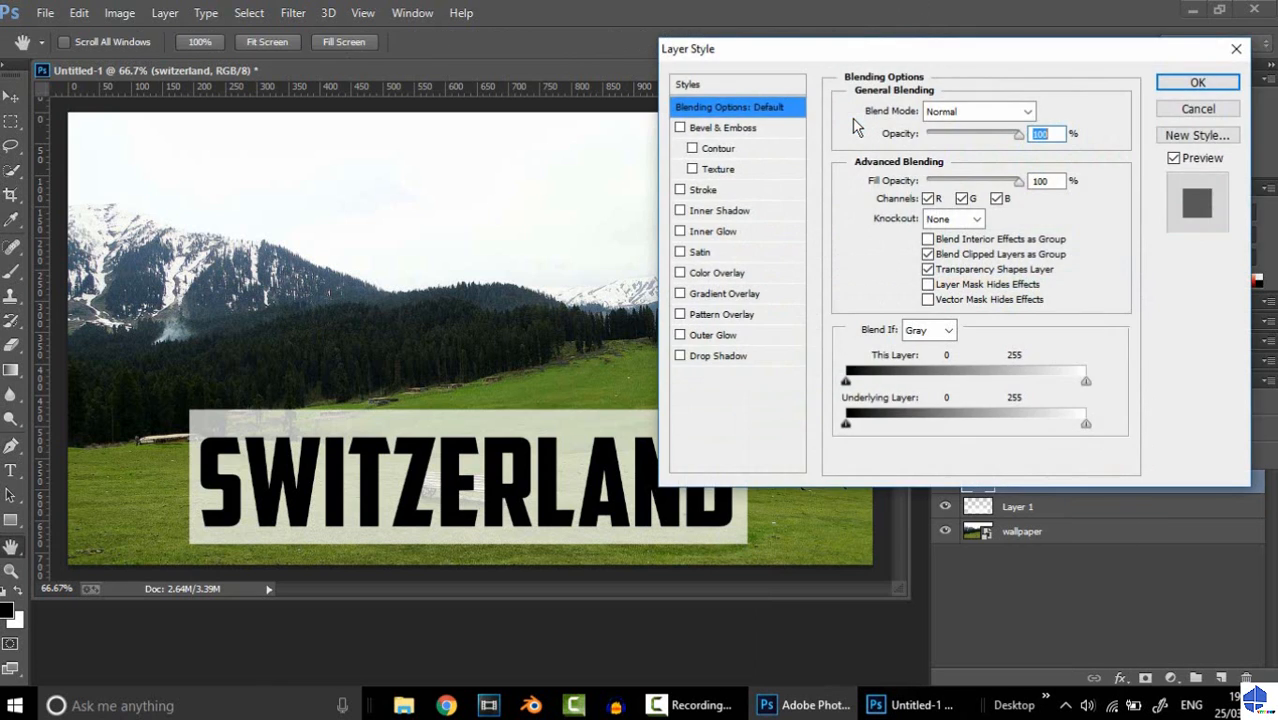
mouse_move(1019, 134)
mouse_down()
mouse_move(930, 140)
mouse_move(1022, 134)
mouse_up()
mouse_move(1019, 181)
mouse_down()
mouse_move(976, 188)
mouse_move(997, 185)
mouse_up()
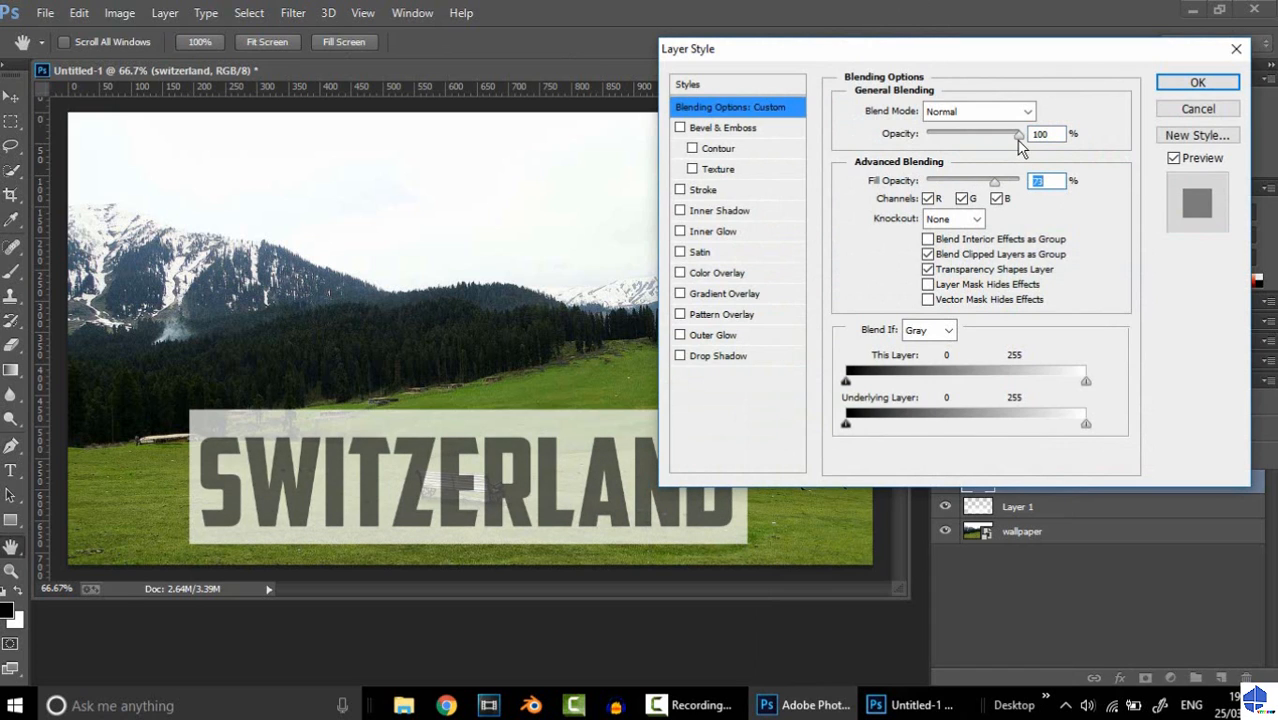
drag(1019, 141, 990, 160)
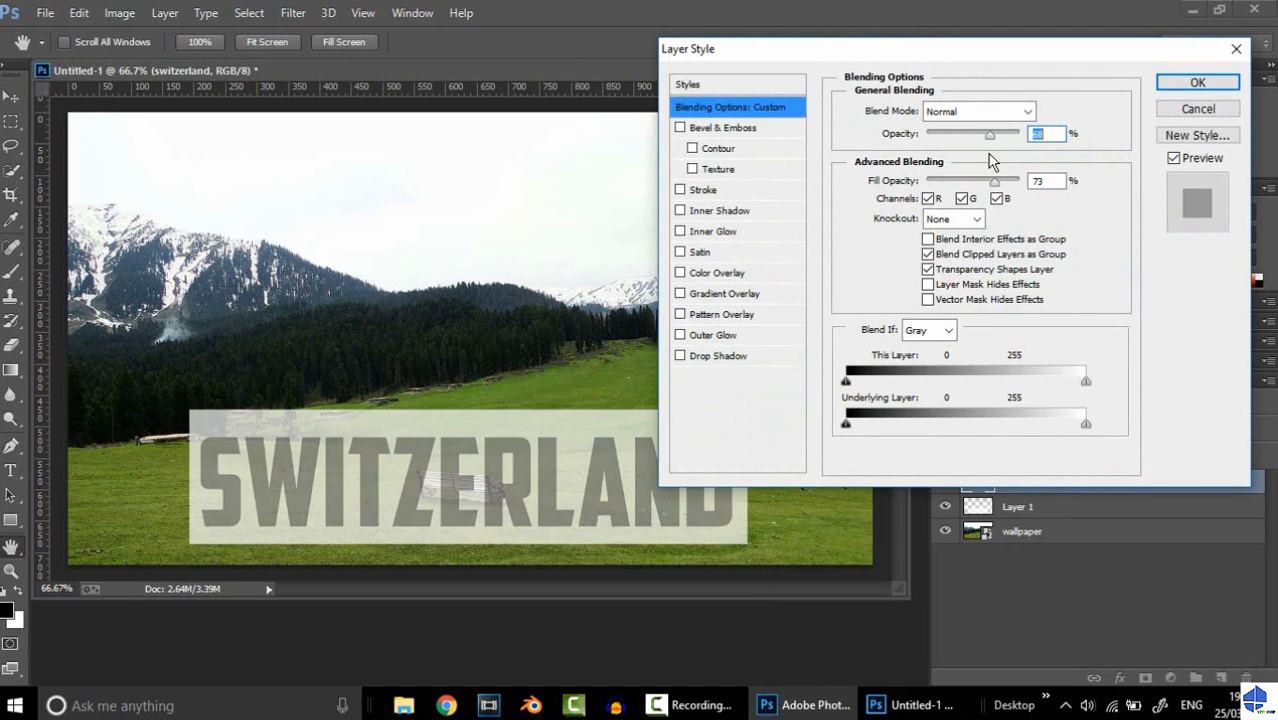
click(1198, 82)
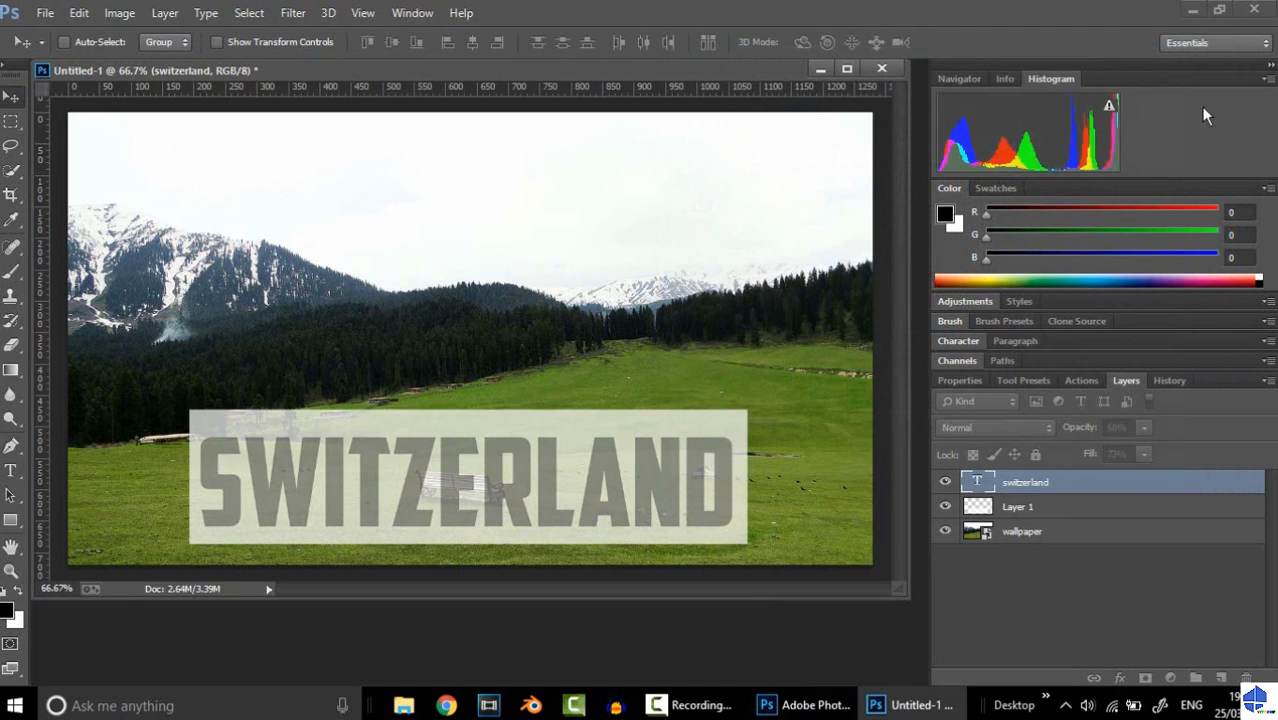